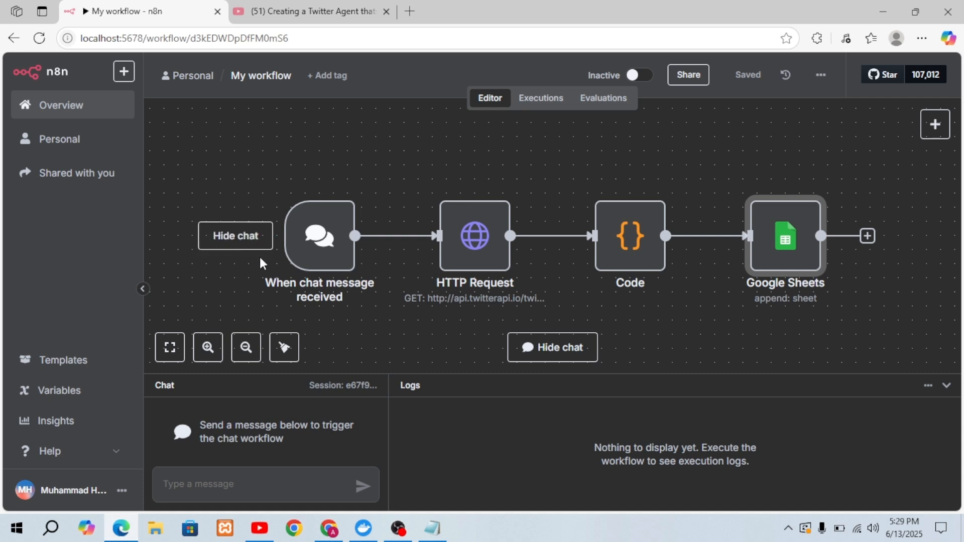
Send the chat message "n8n WhatsApp Ai Agent" to run the Twitter scraping workflow
click(211, 491)
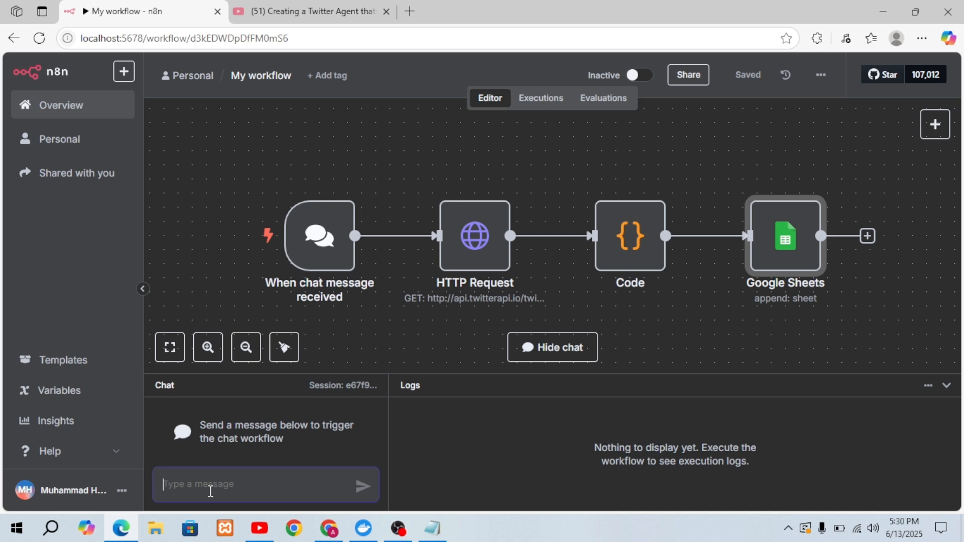
text(n8nn )
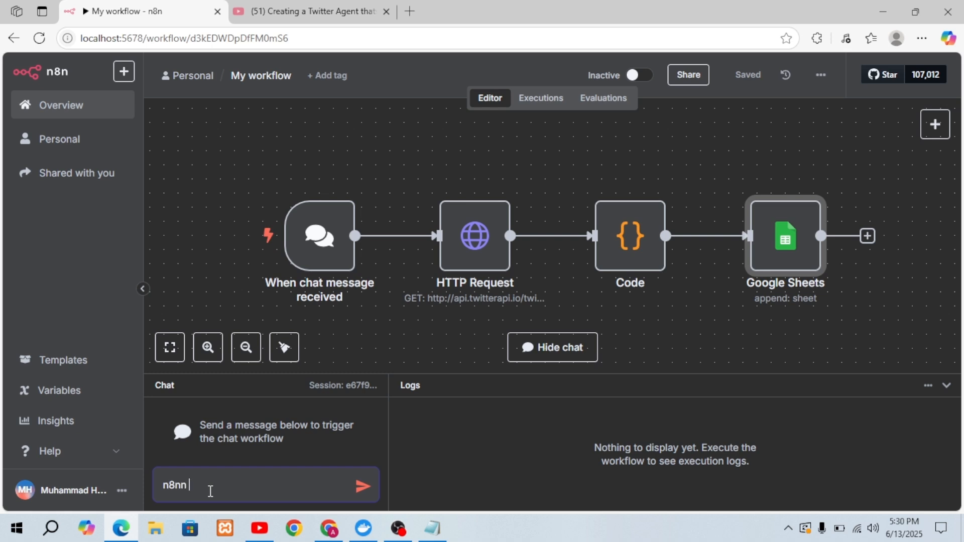
text(WhatsApp Ai Ann)
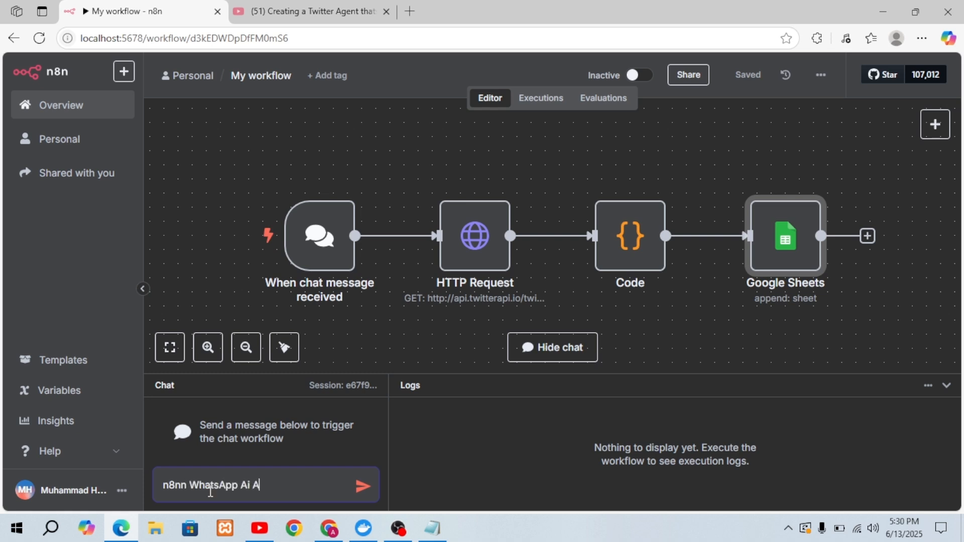
key(BackSpace)
key(BackSpace)
text(gent)
click(187, 487)
key(BackSpace)
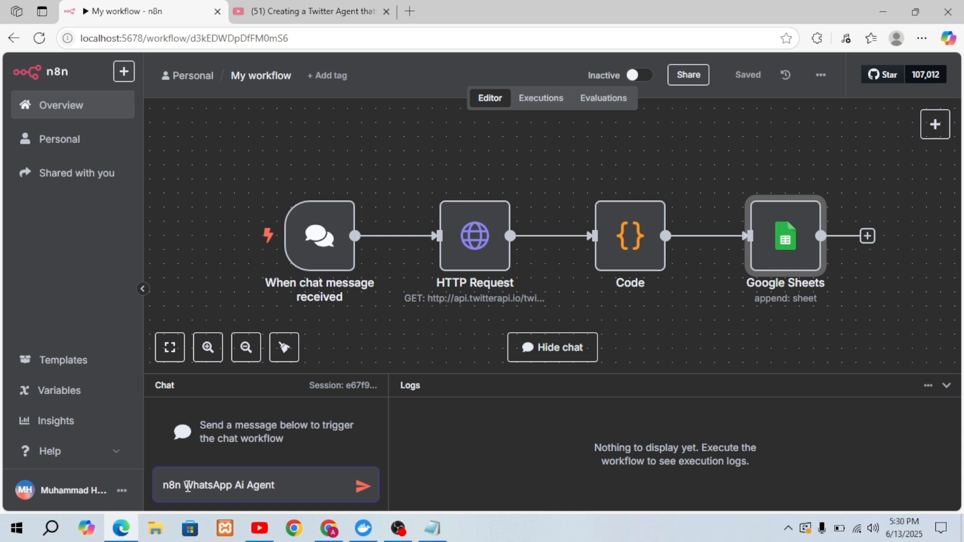
click(280, 485)
click(362, 490)
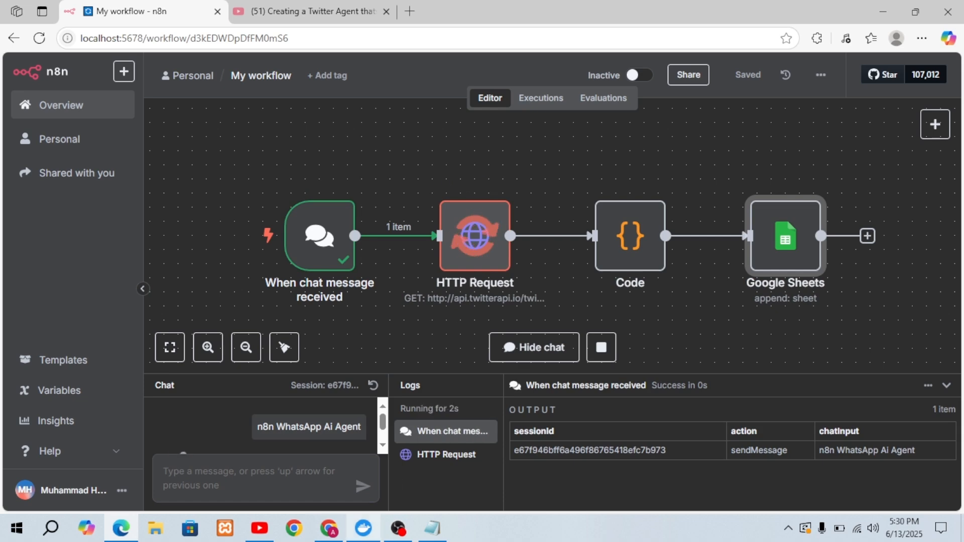
Switch to the X-Posts Scraped data spreadsheet in Chrome, fit the Content column to its text and review the scraped columns
click(329, 529)
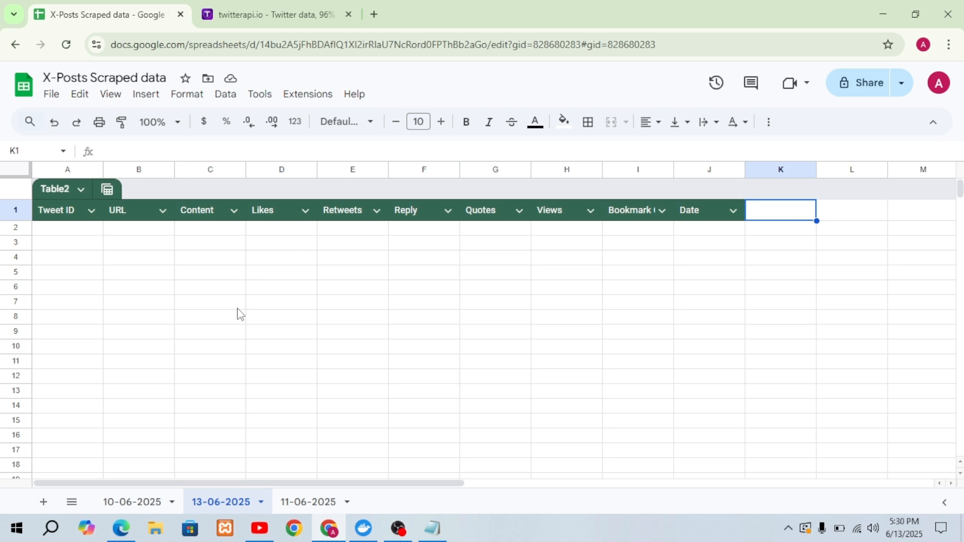
mouse_move(345, 525)
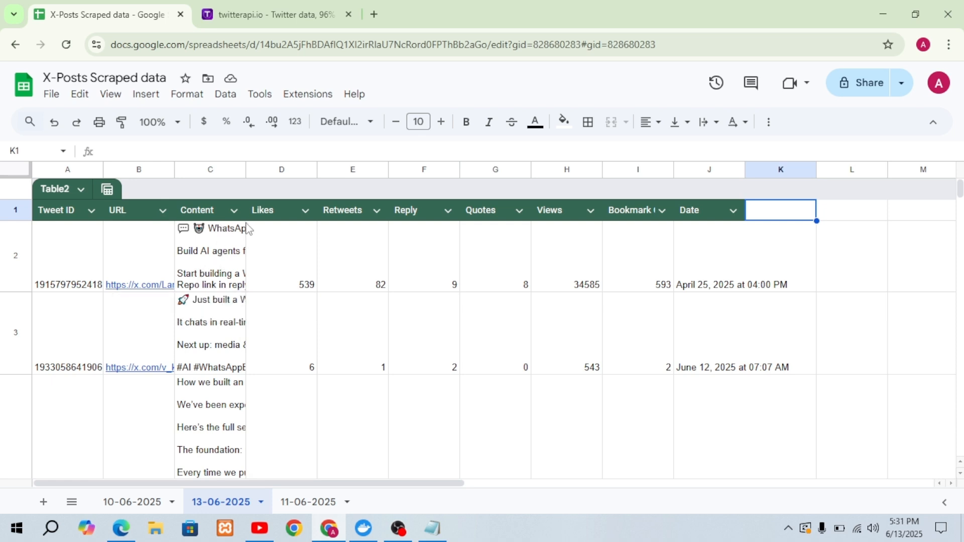
double_click(246, 169)
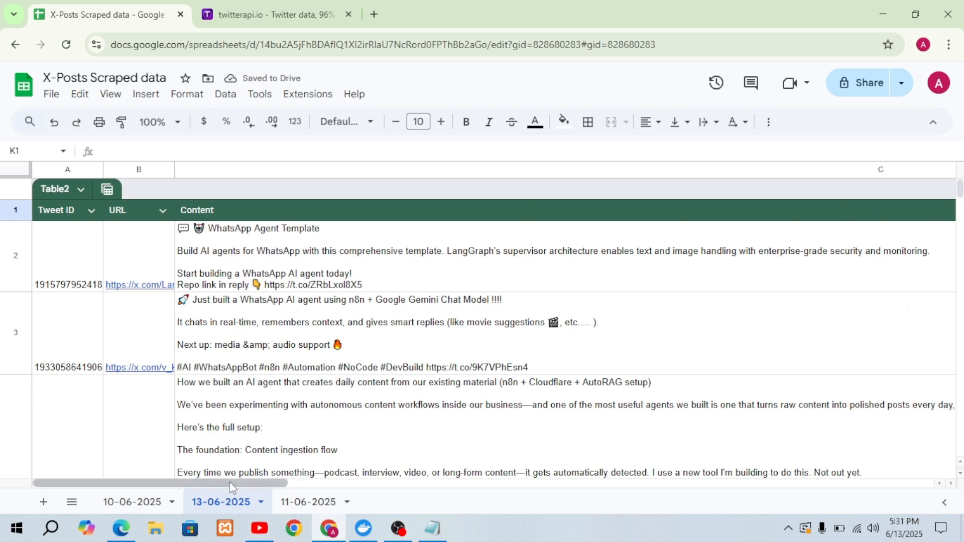
drag(230, 481, 590, 492)
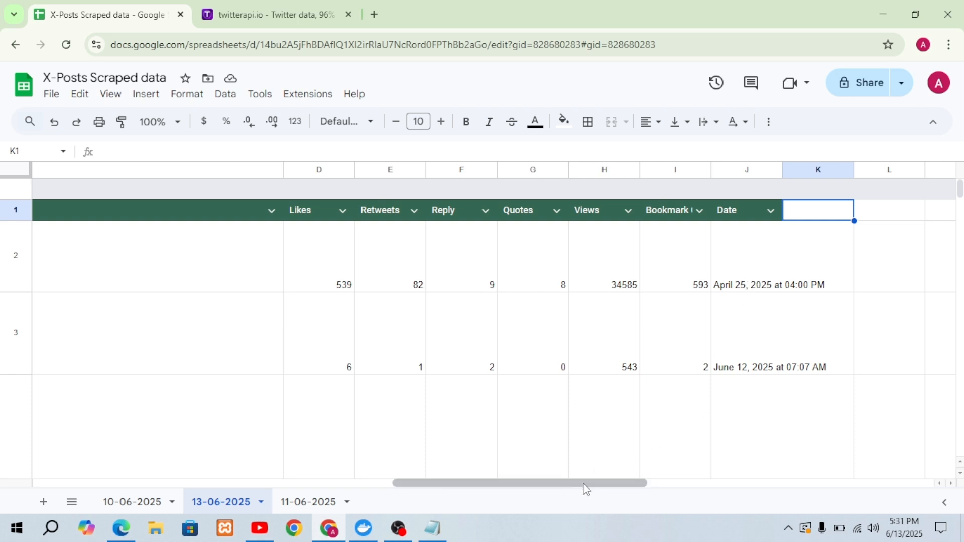
drag(569, 486, 181, 483)
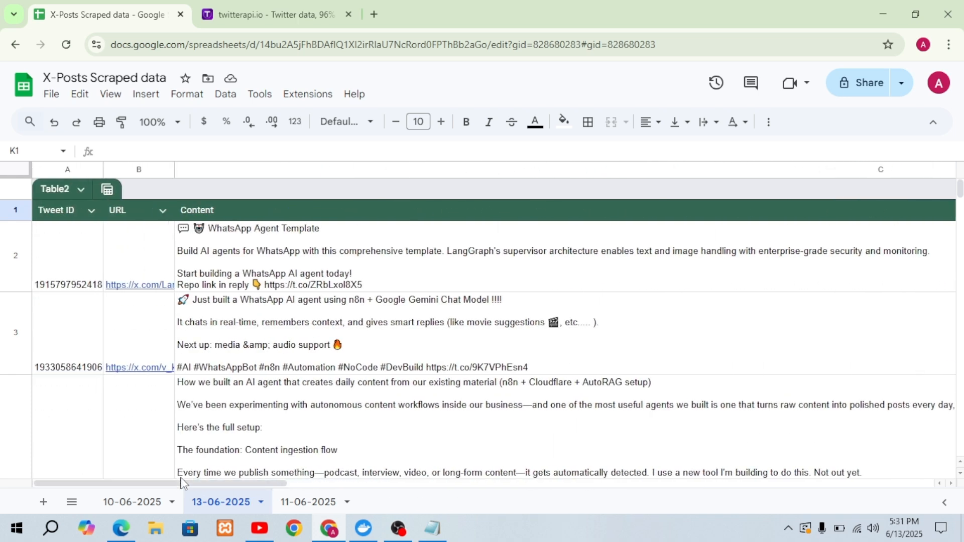
Open the URL of the first scraped tweet, view the original post on X and return to the spreadsheet
mouse_move(136, 240)
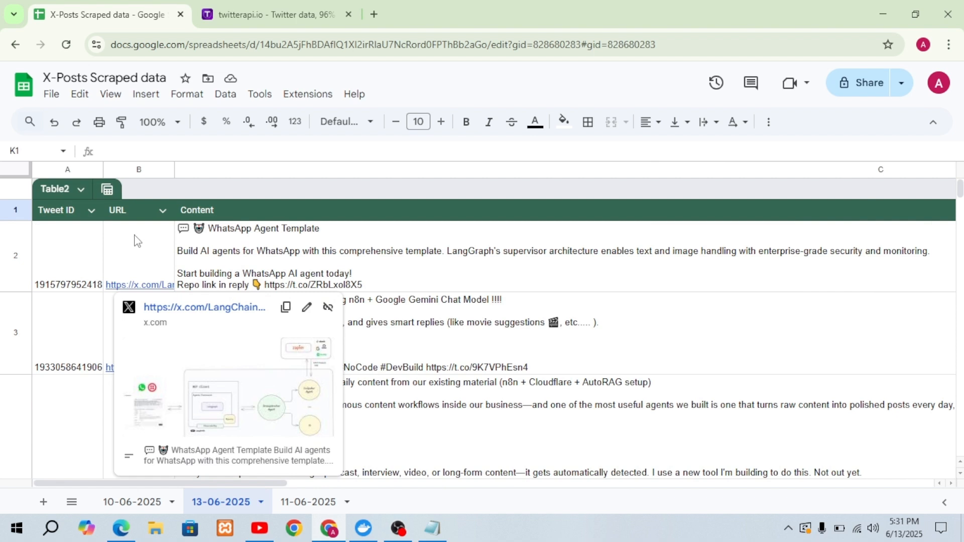
click(83, 250)
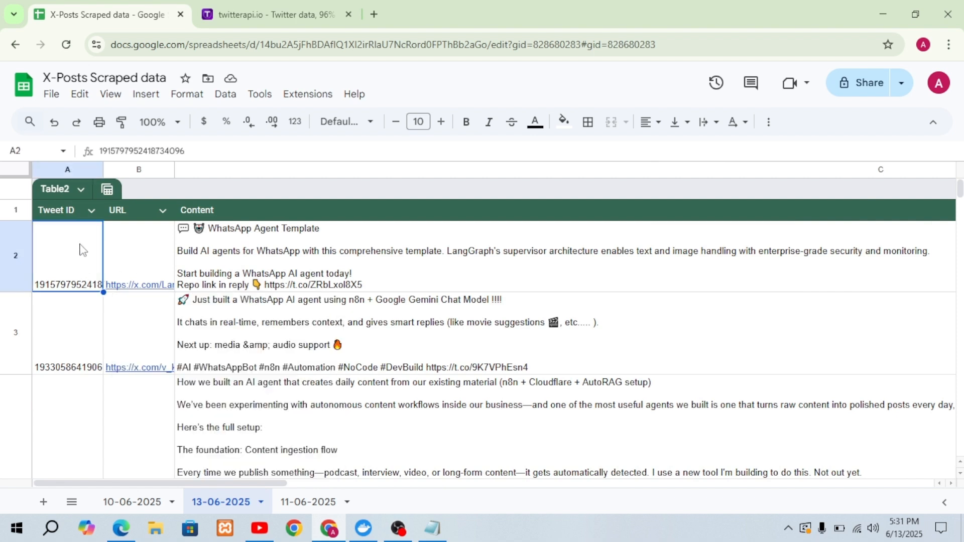
mouse_move(131, 289)
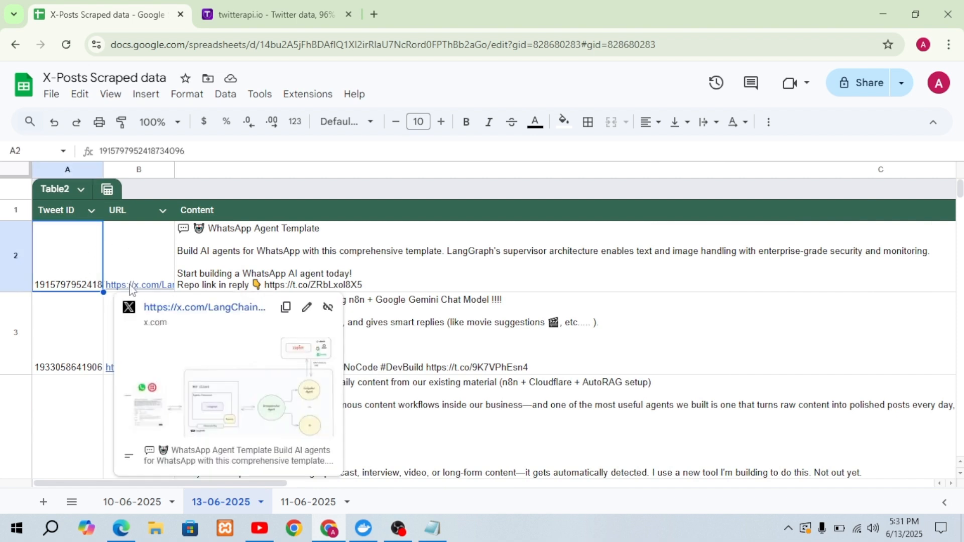
click(162, 309)
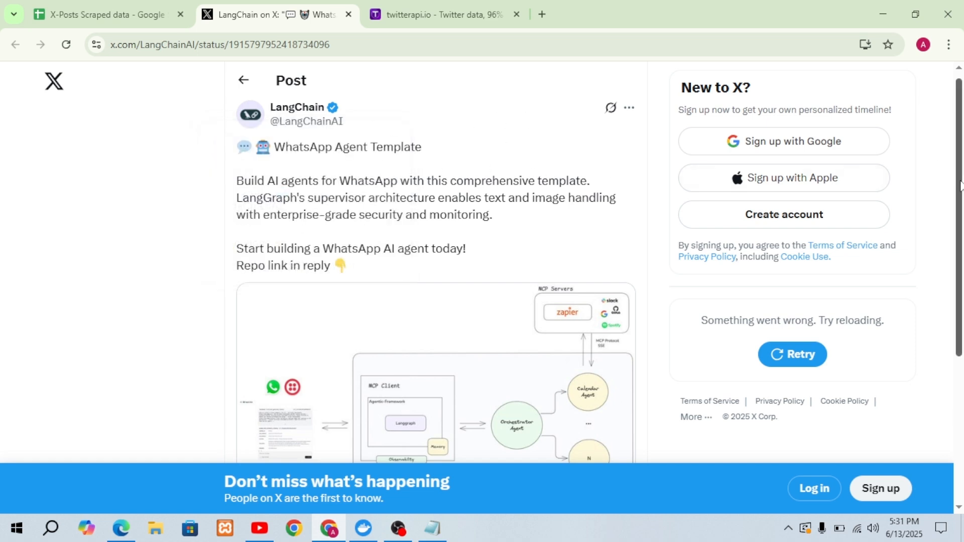
scroll(961, 186, down, 5)
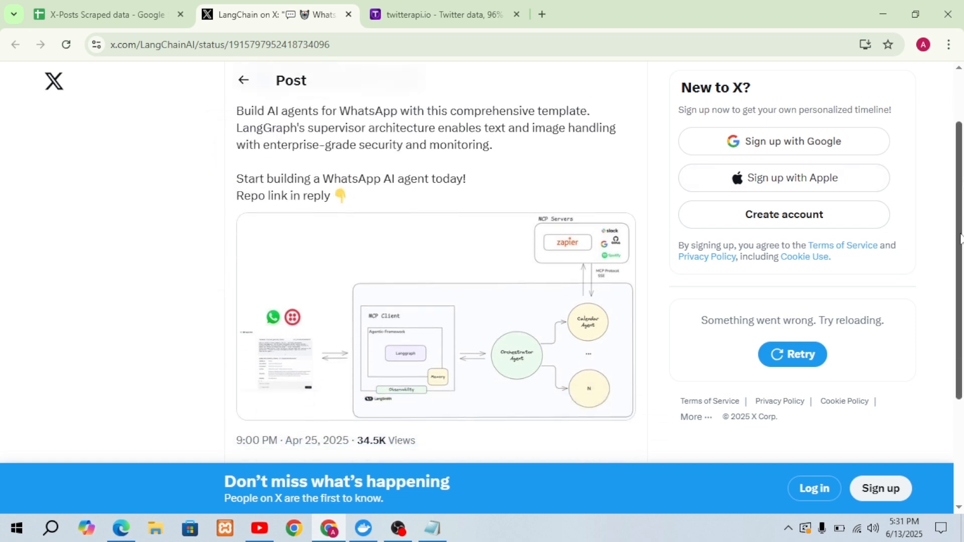
click(123, 11)
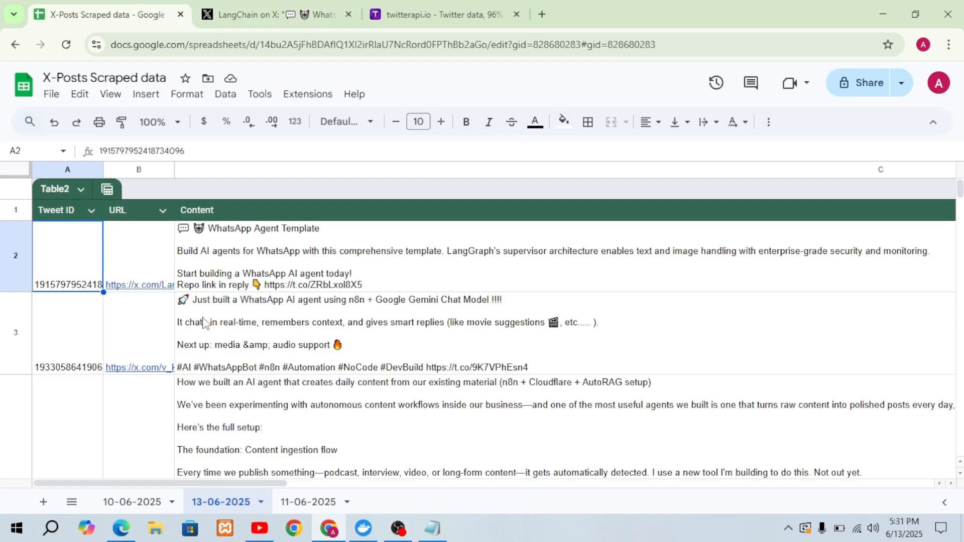
Switch back to n8n in Edge and create a new blank workflow from the workflows overview
click(129, 529)
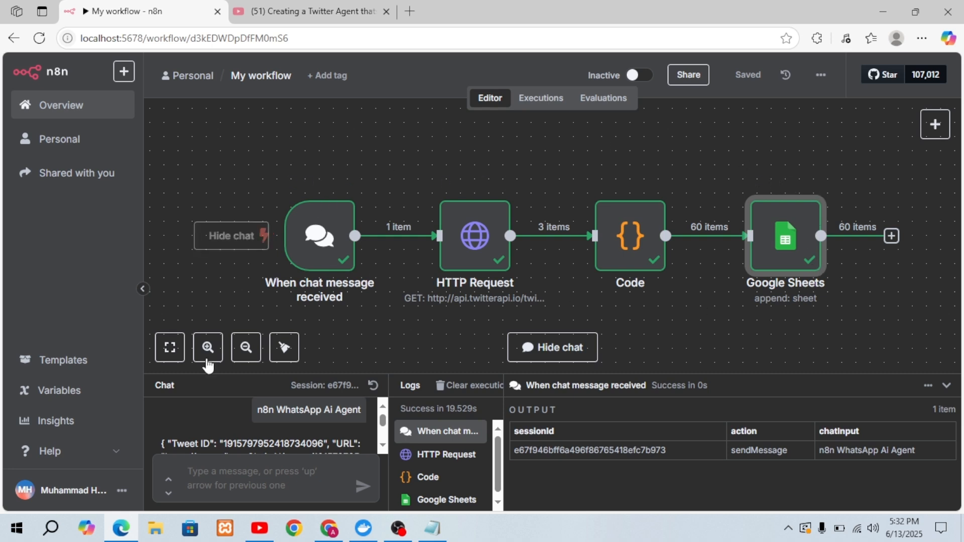
mouse_move(474, 242)
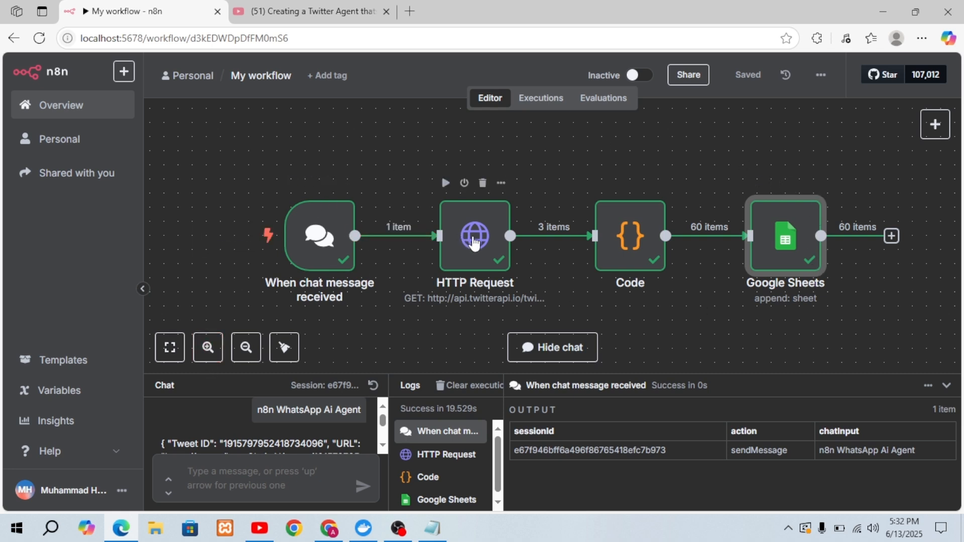
click(946, 386)
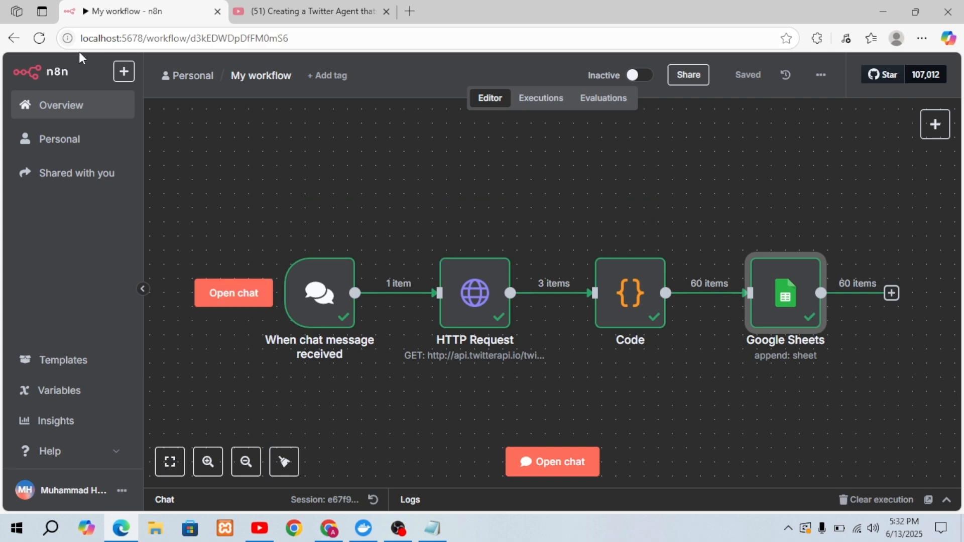
click(54, 106)
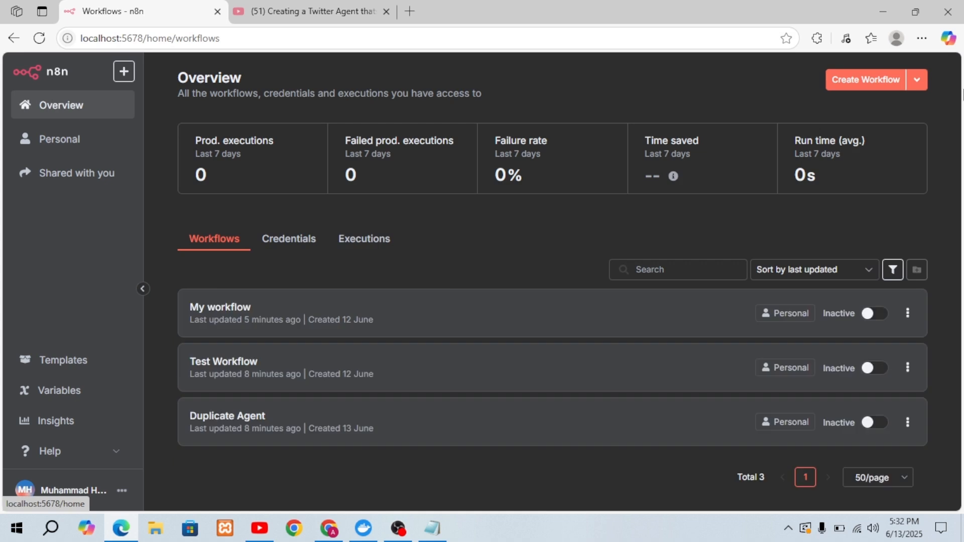
click(856, 81)
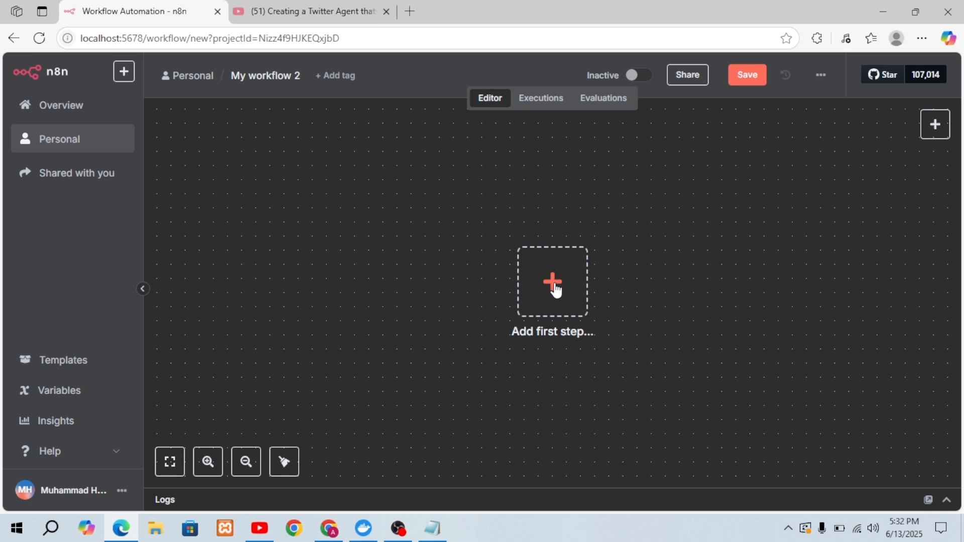
Add a Chat Trigger as the workflow's first step and move it toward the upper left of the canvas
drag(499, 285, 323, 245)
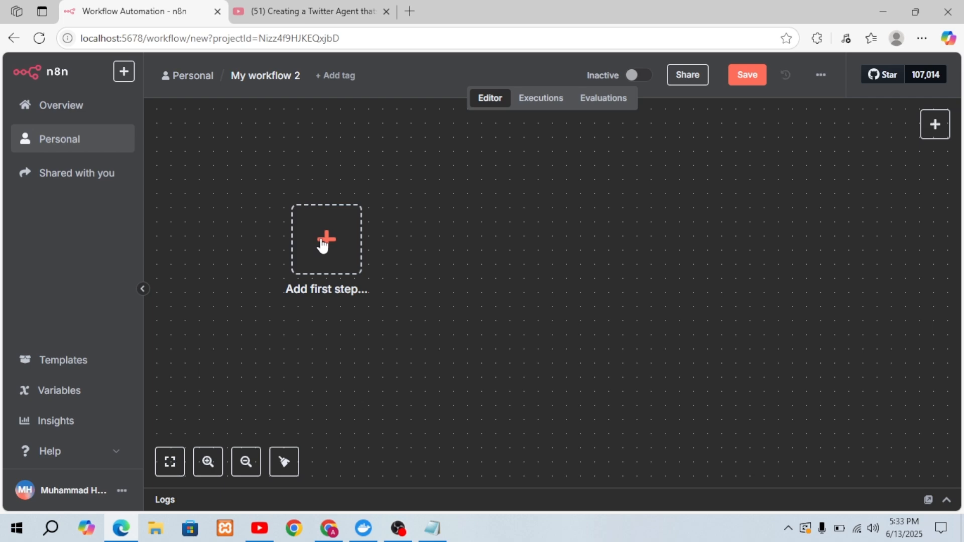
click(323, 245)
click(767, 179)
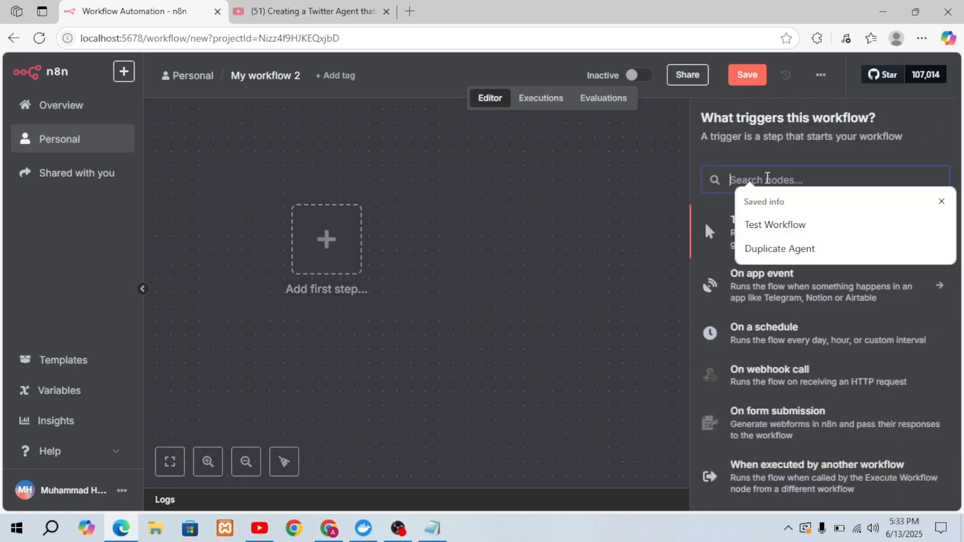
text(chat)
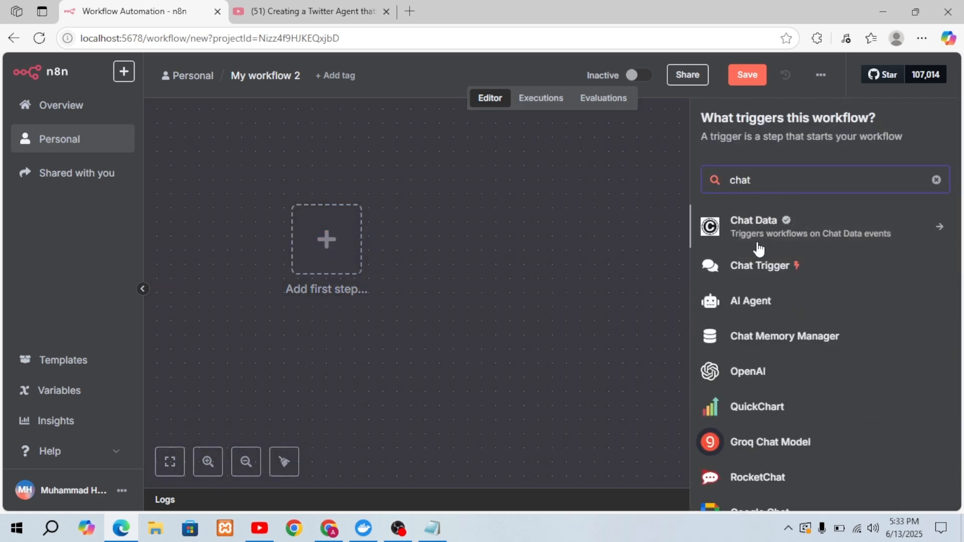
click(752, 267)
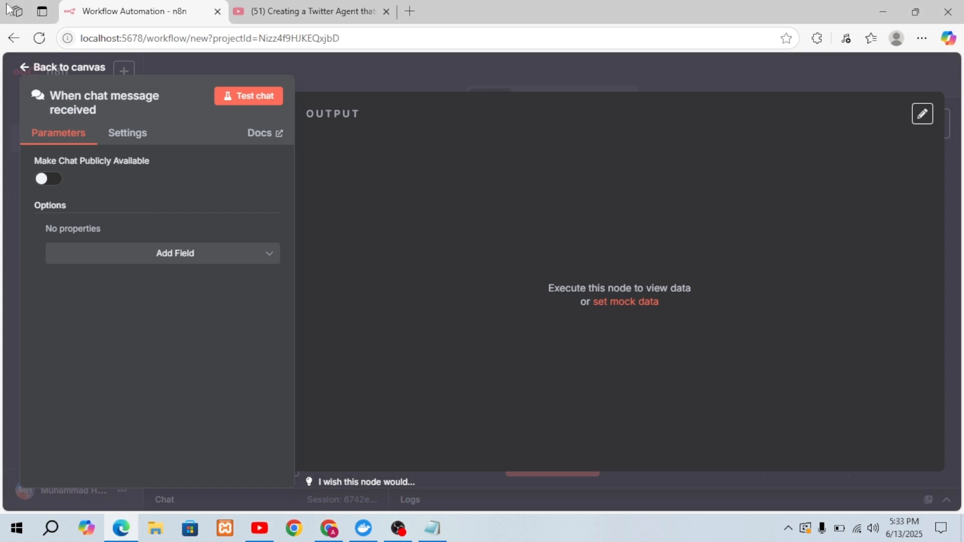
click(28, 67)
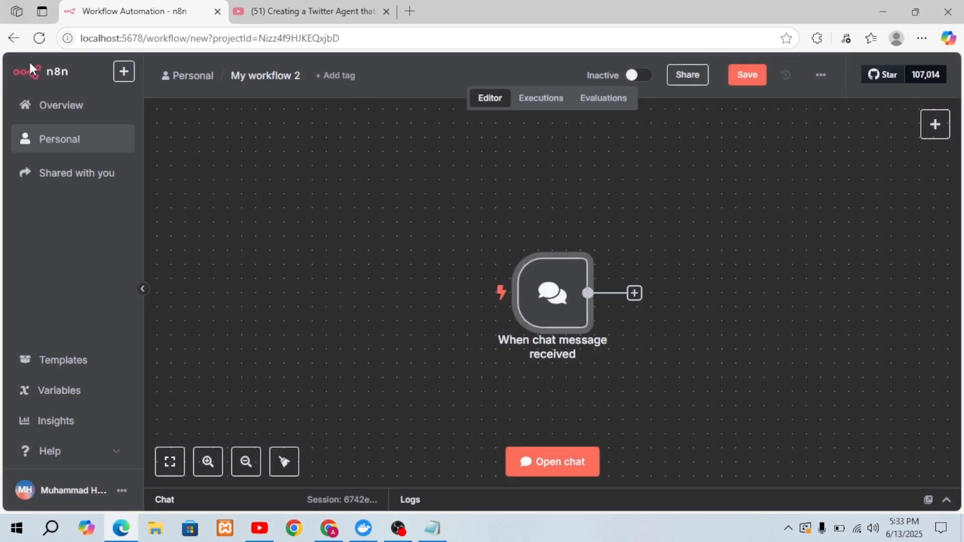
mouse_move(523, 285)
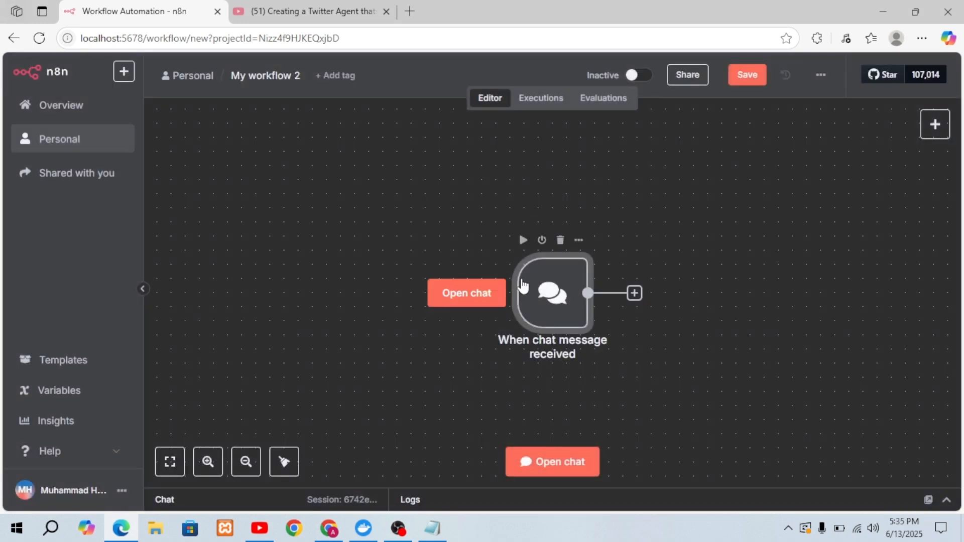
drag(521, 284, 368, 243)
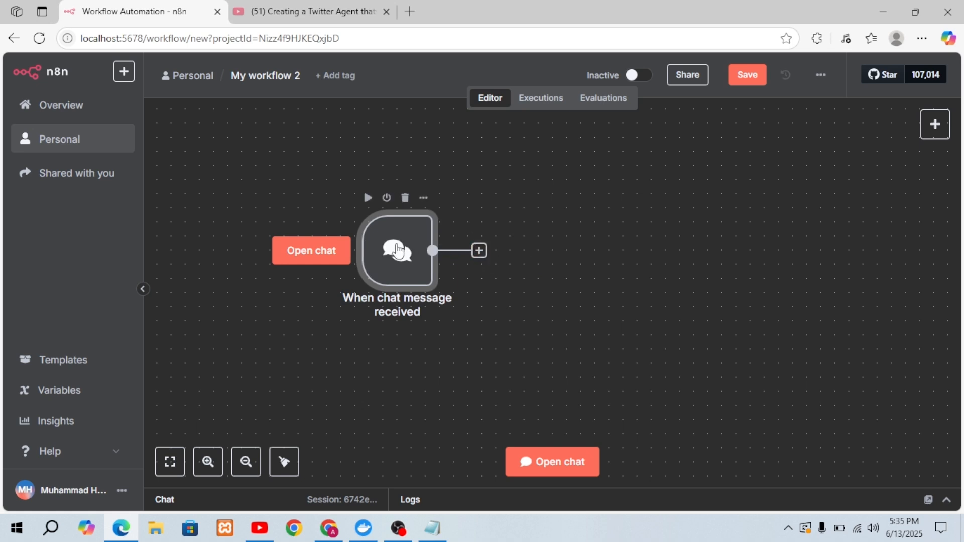
Add an HTTP Request node connected after the chat trigger
click(480, 251)
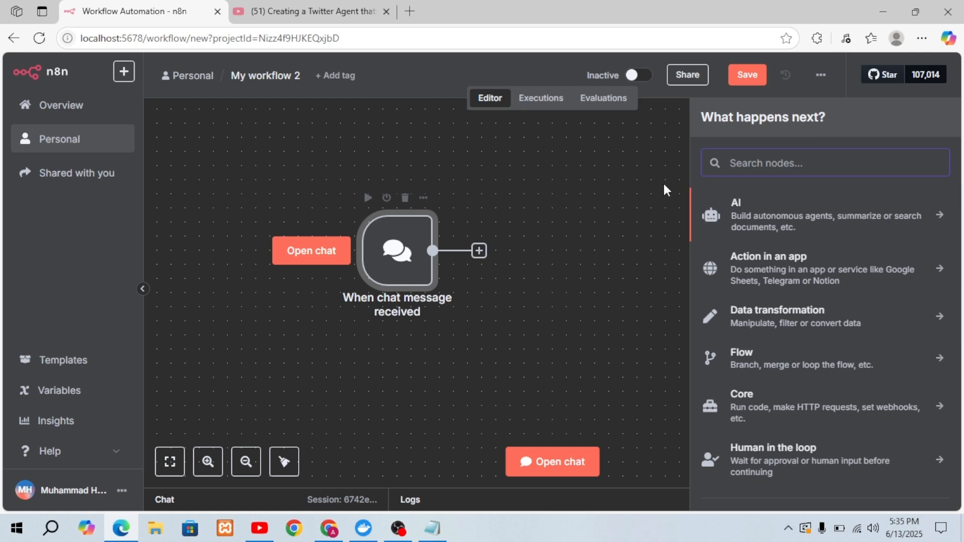
click(733, 163)
text(http)
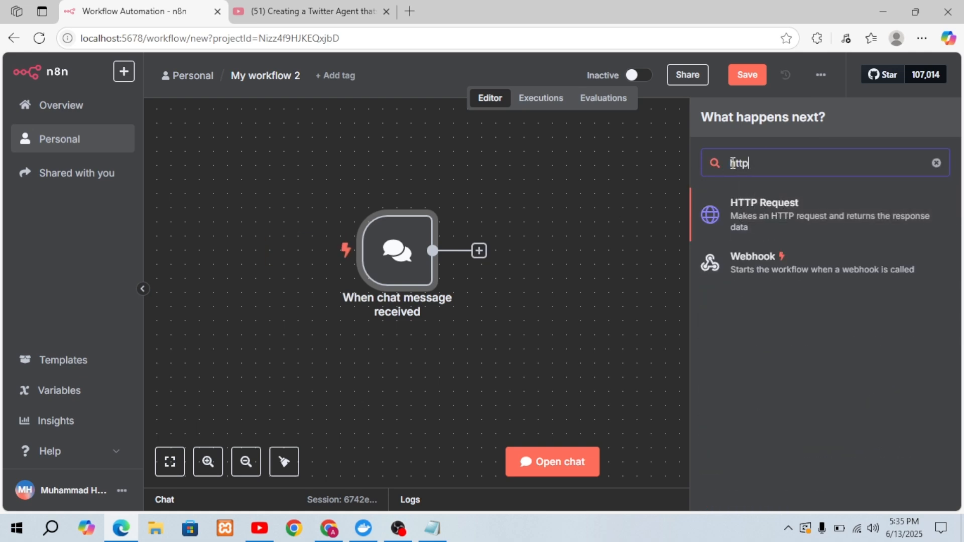
click(768, 210)
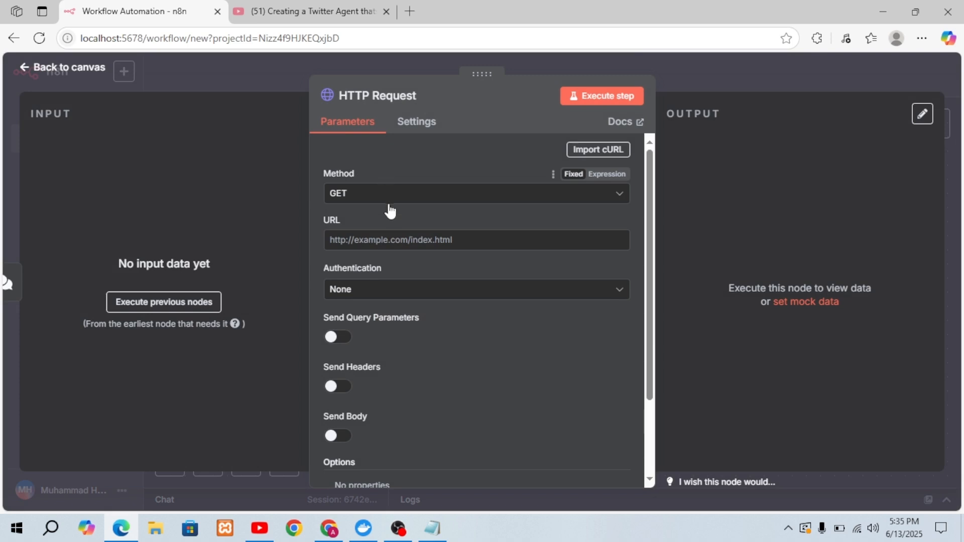
Choose GET as the HTTP Request node's method
click(358, 195)
click(359, 196)
click(357, 196)
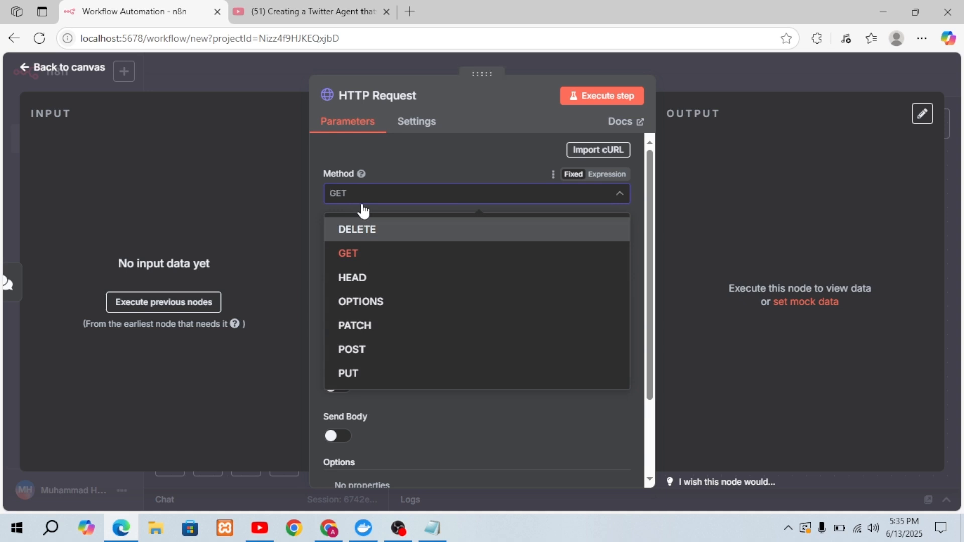
click(350, 256)
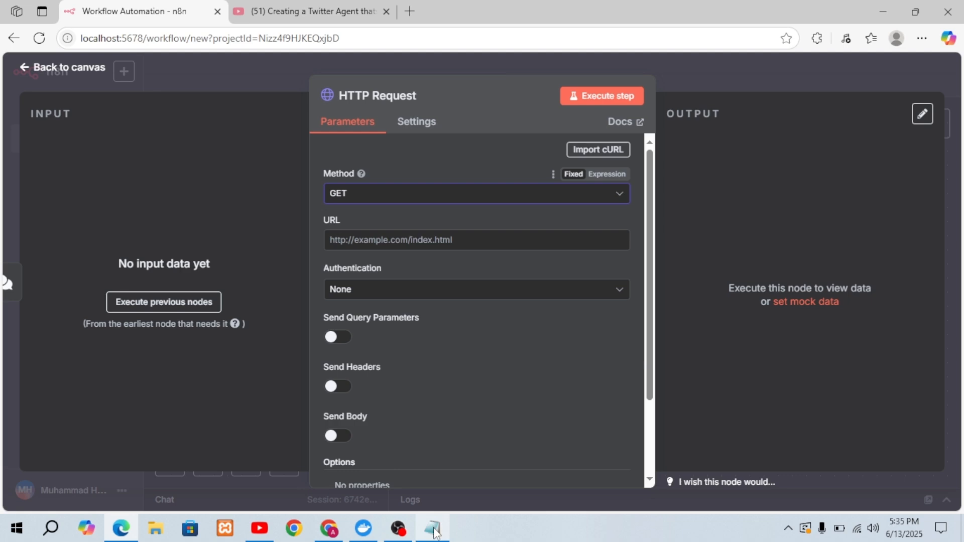
mouse_move(435, 532)
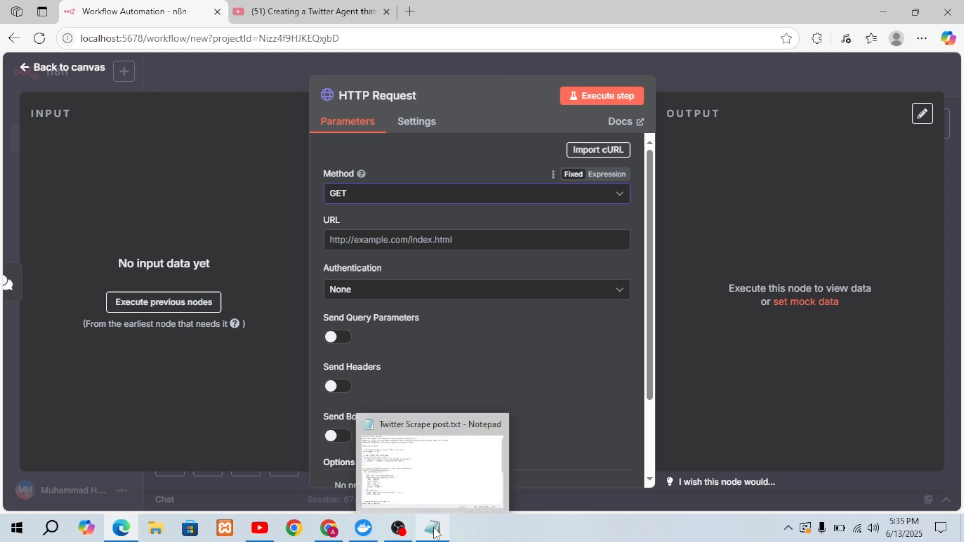
click(435, 533)
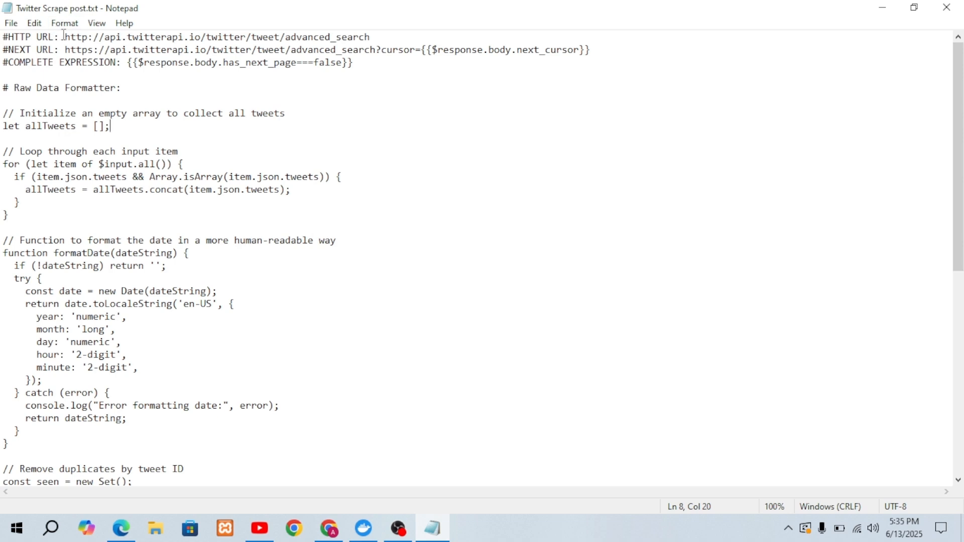
drag(65, 37, 373, 33)
key(ctrl+c)
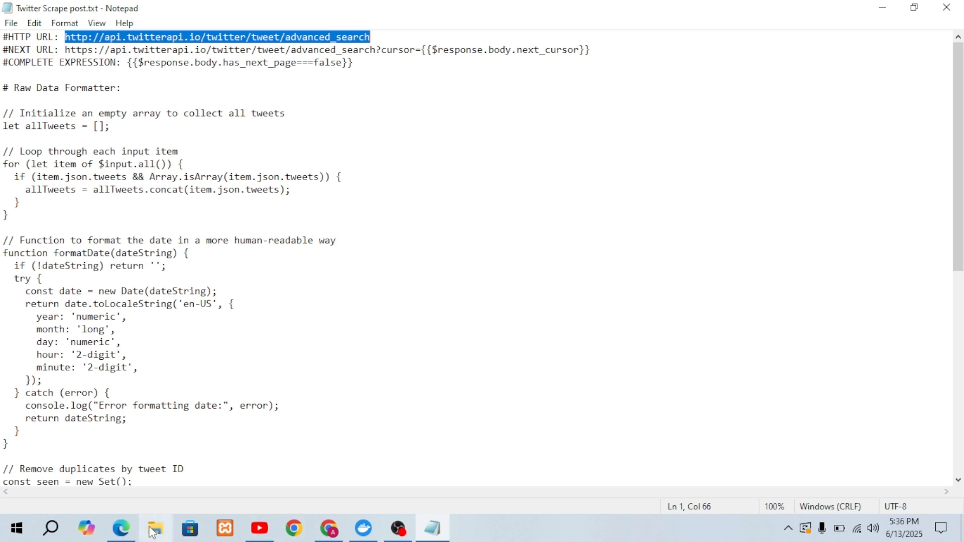
click(121, 528)
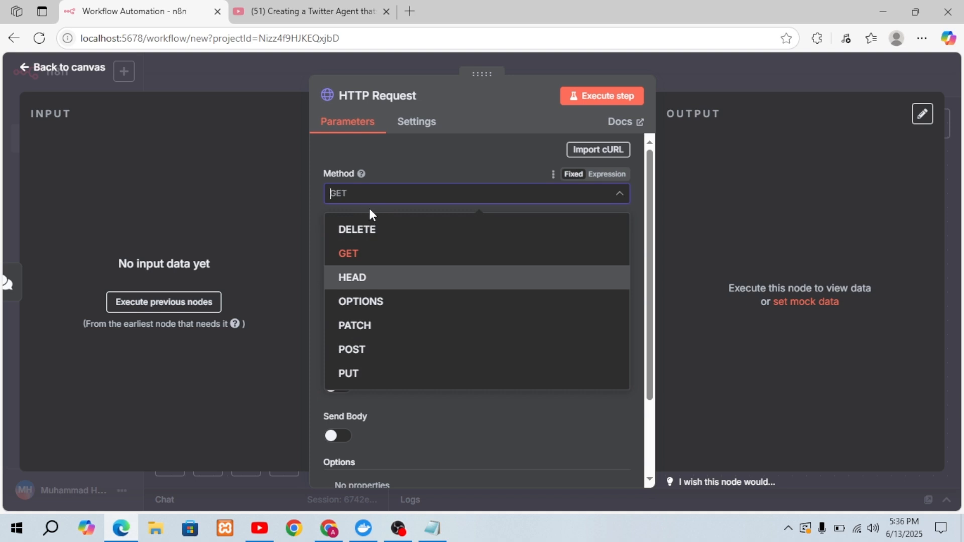
click(358, 252)
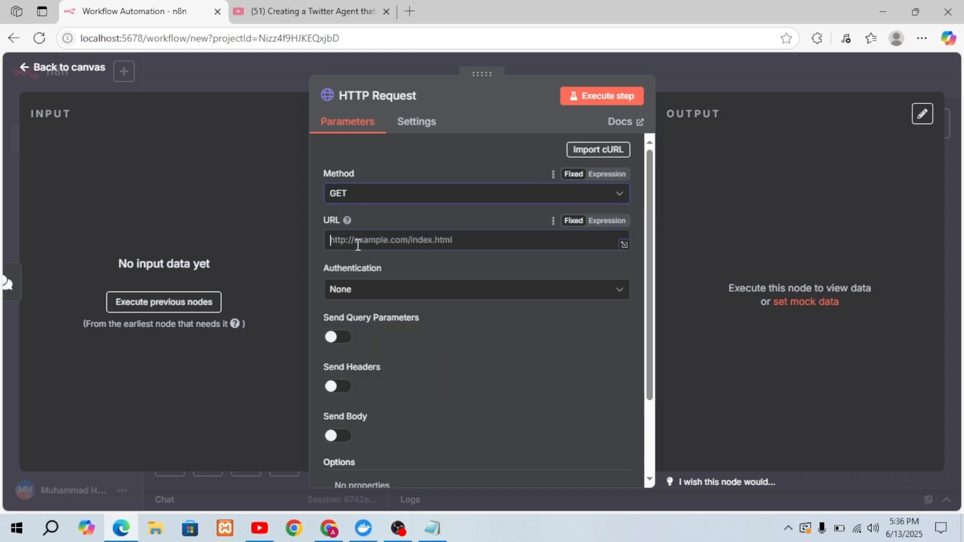
click(357, 245)
key(ctrl+v)
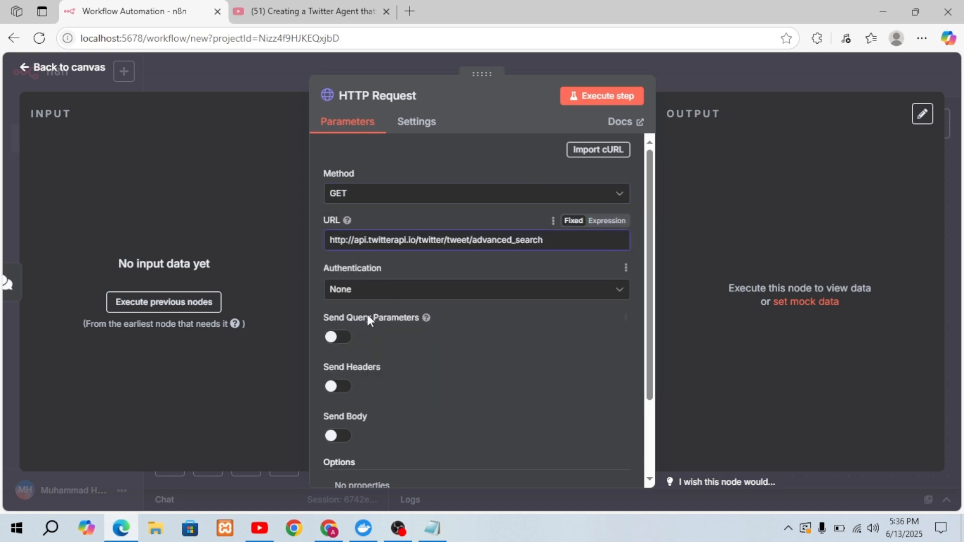
Enable query parameters, define the first as queryType with value Top, and add a second, empty parameter
click(335, 338)
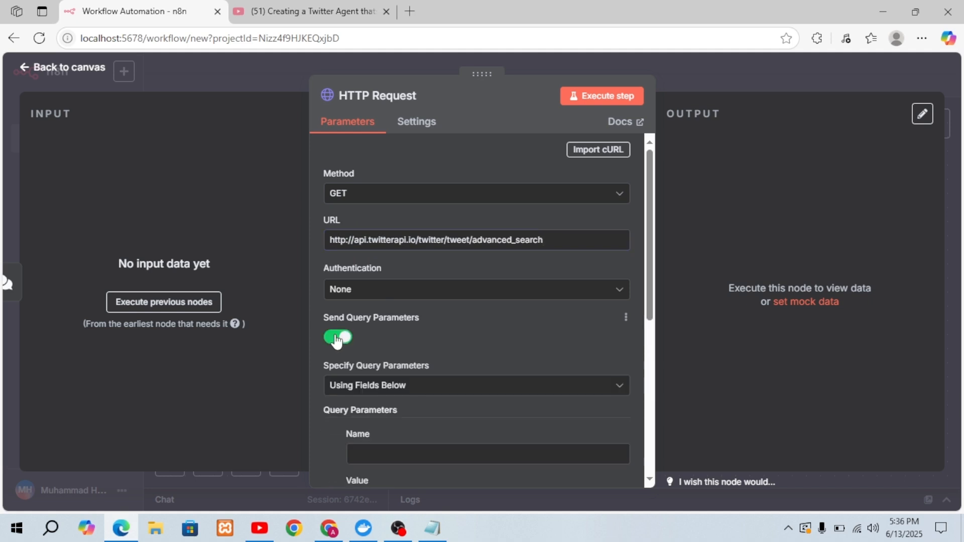
drag(647, 285, 649, 356)
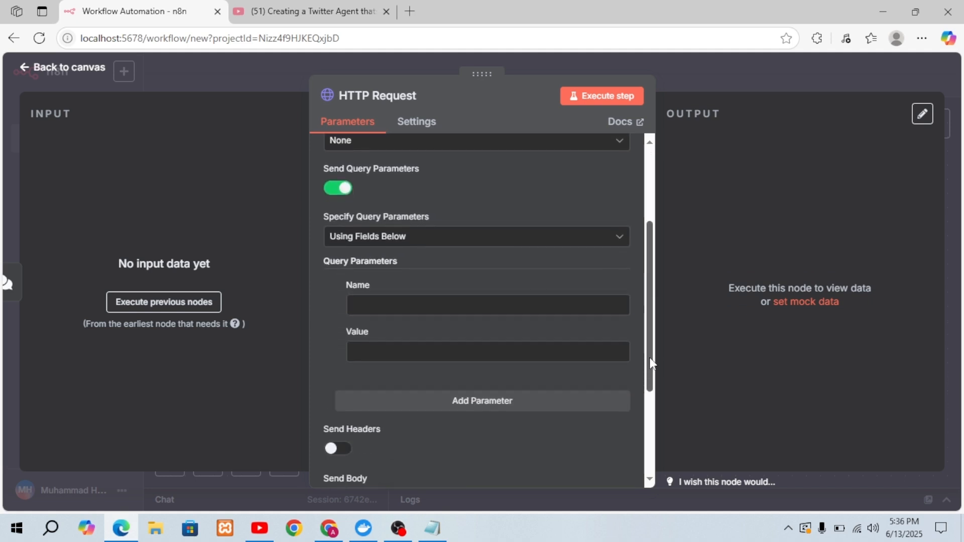
click(494, 301)
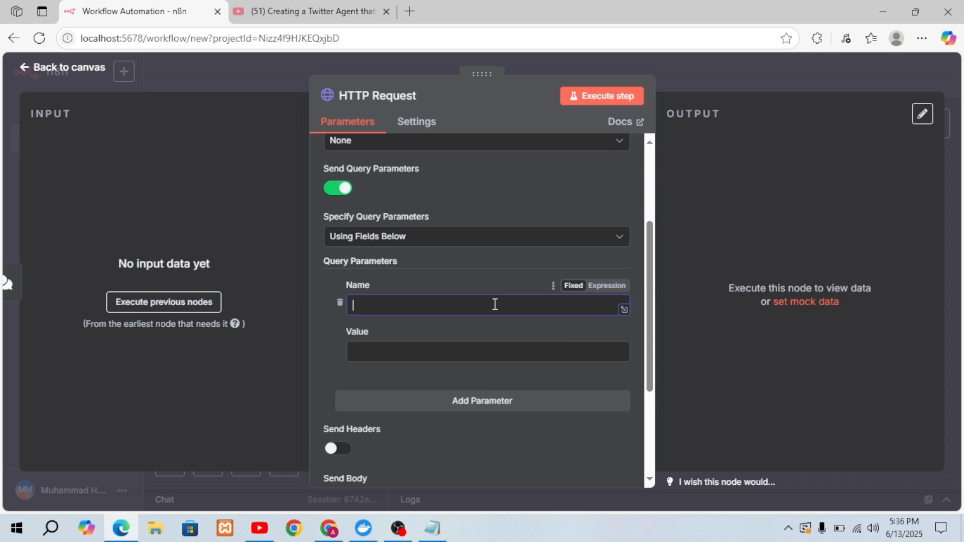
text(queryType)
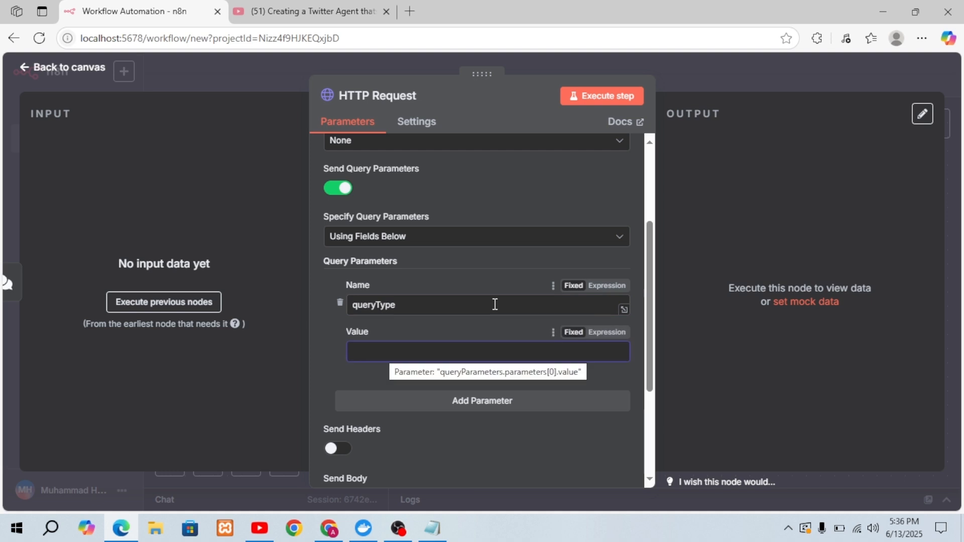
text(Top)
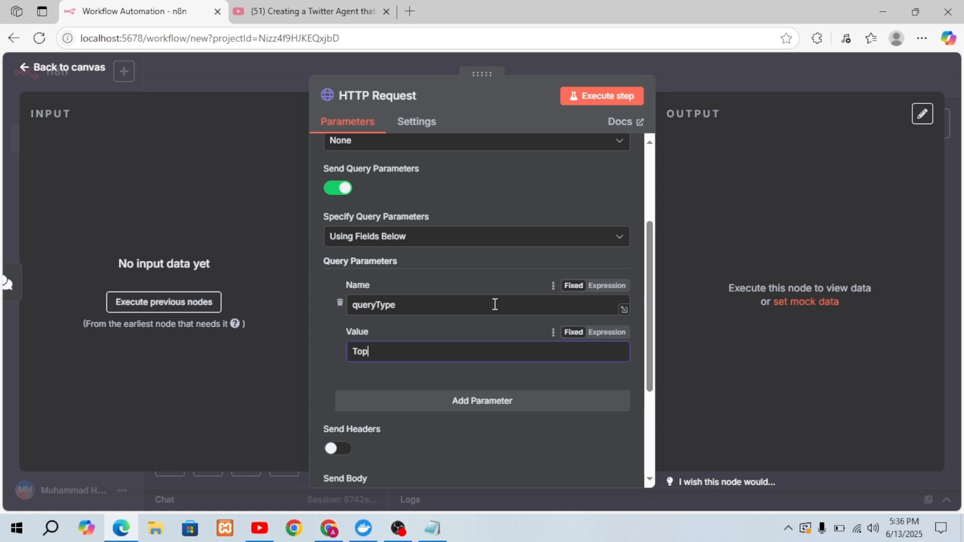
click(452, 400)
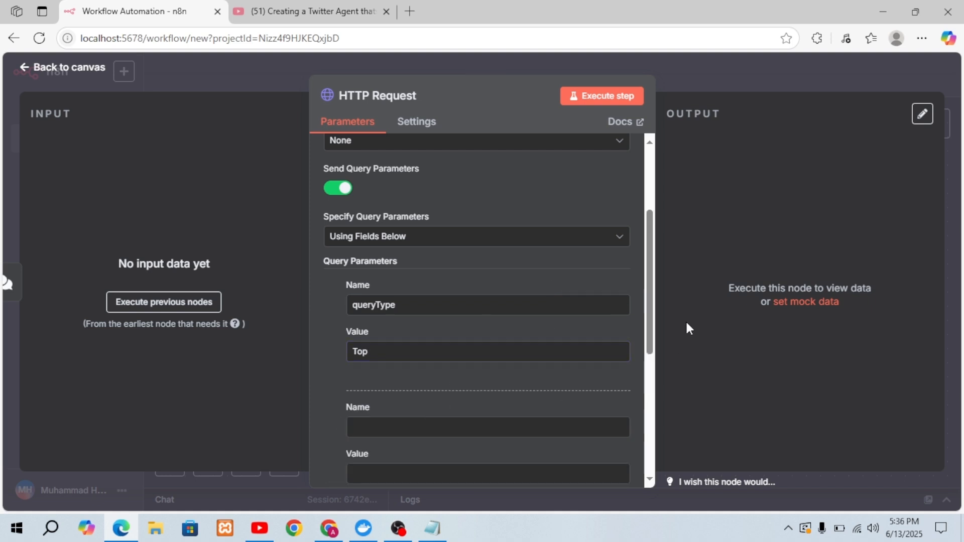
drag(649, 342, 649, 371)
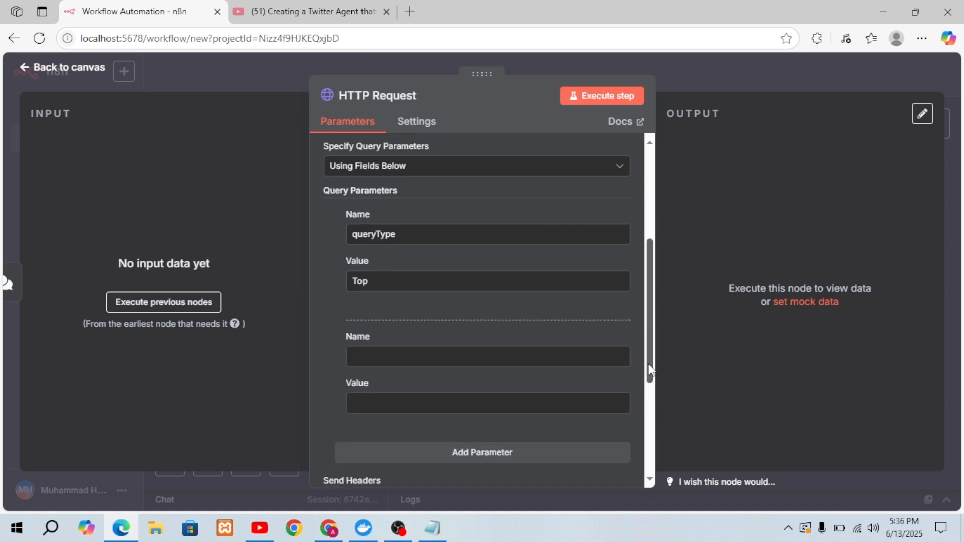
Back on the canvas, disconnect the HTTP Request node from the chat trigger and send the test chat message "n8n AI Agent"
click(33, 70)
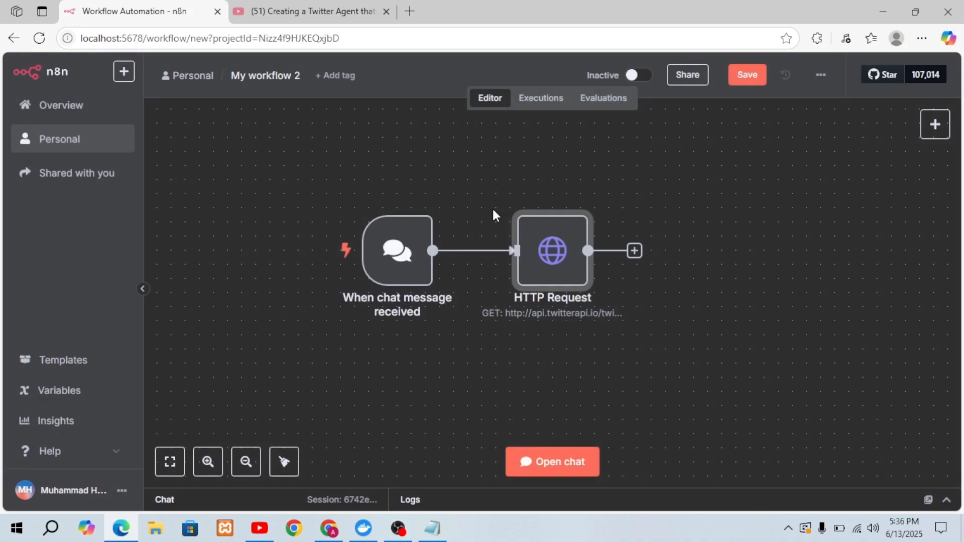
click(492, 250)
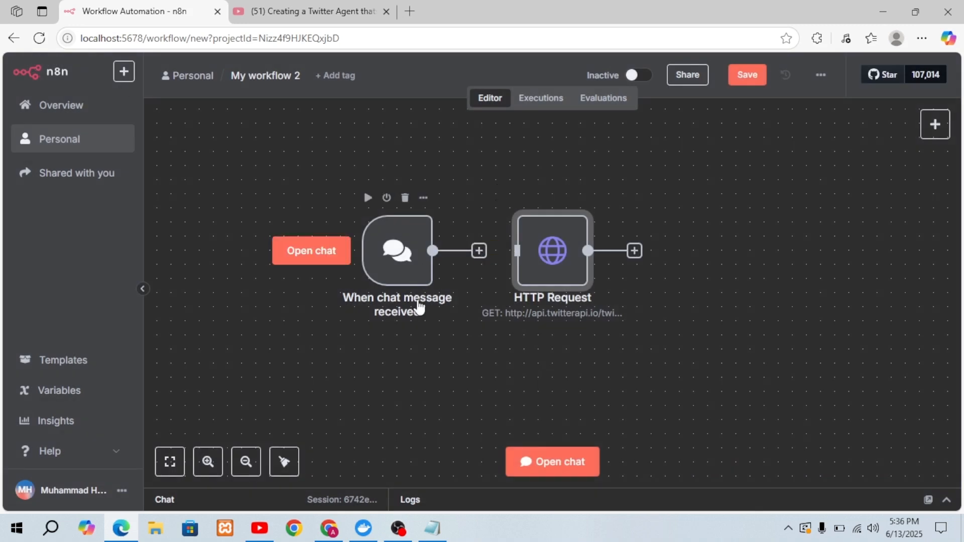
click(559, 460)
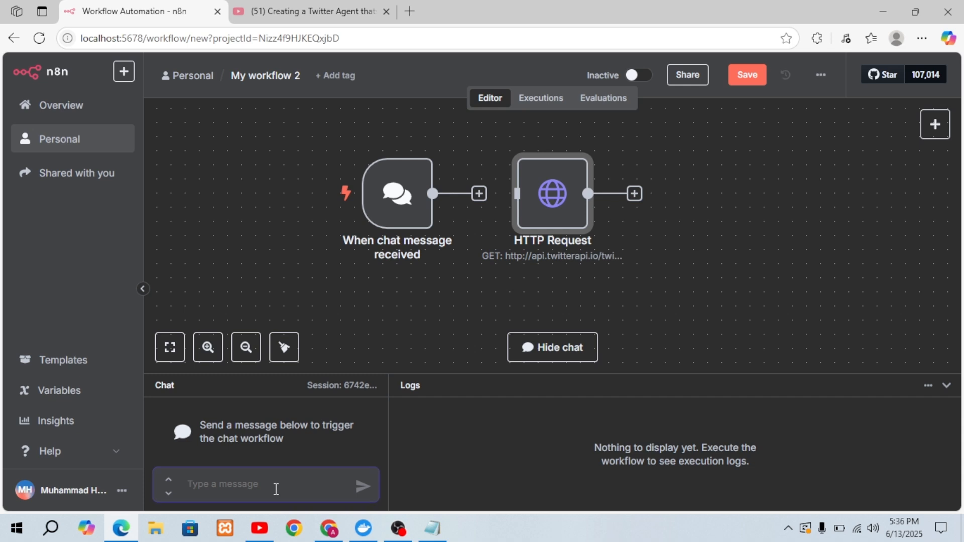
text(n8n aA)
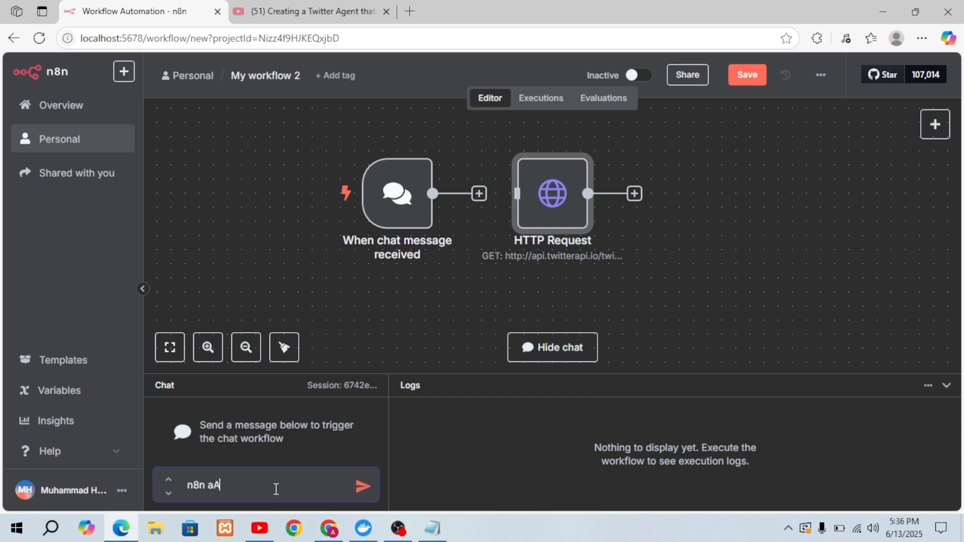
key(BackSpace)
text(AI Agent)
key(Return)
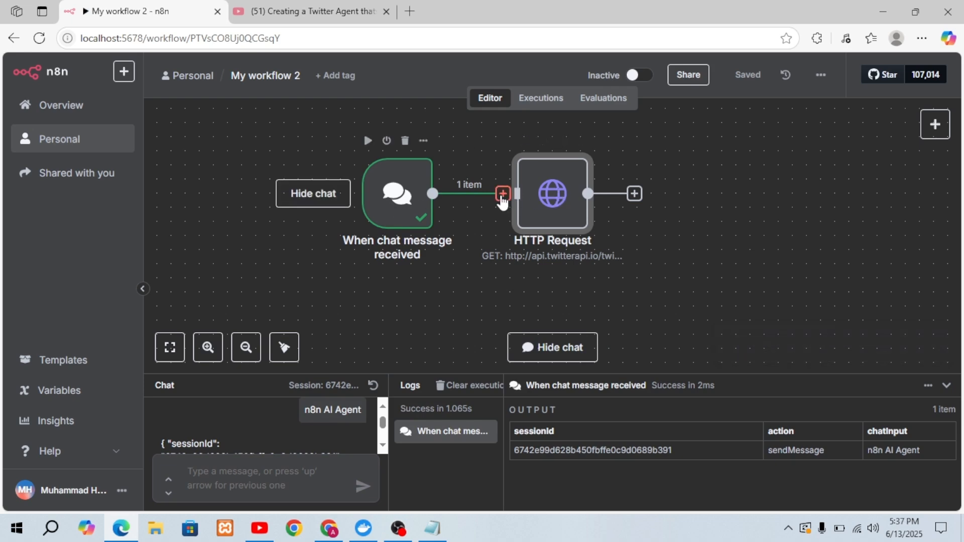
Reconnect the chat trigger to the HTTP Request node and define its second query parameter as query with value {{ $json.chatInput }}
drag(518, 193, 518, 193)
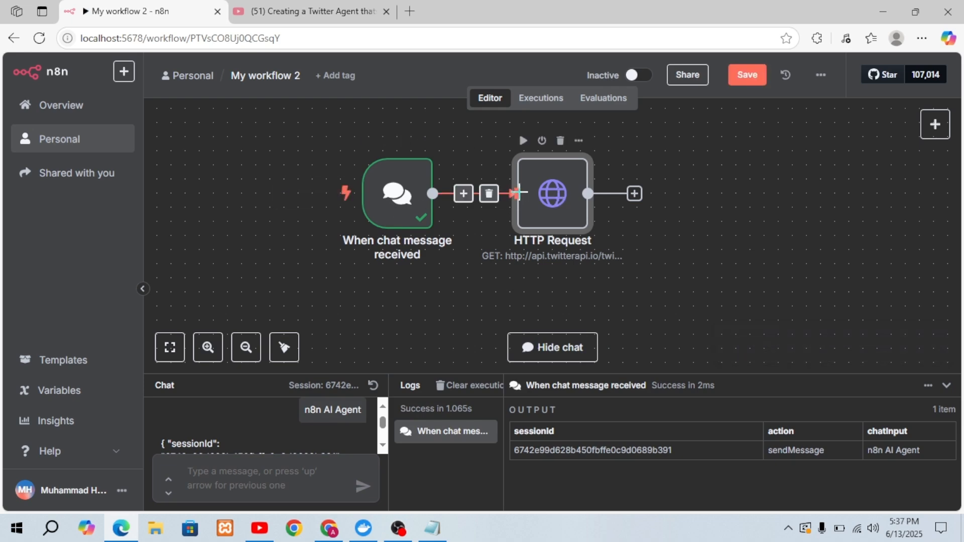
double_click(547, 202)
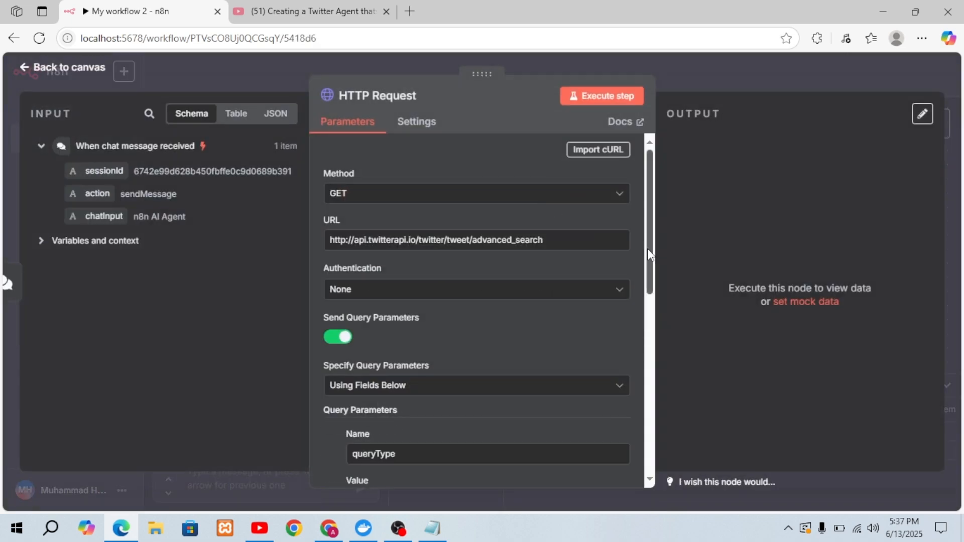
drag(647, 249, 652, 347)
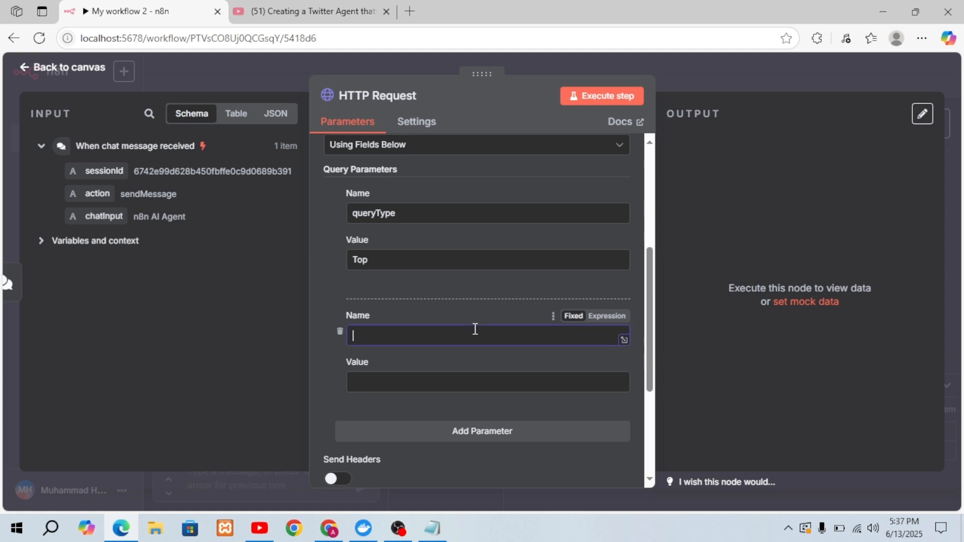
text(query)
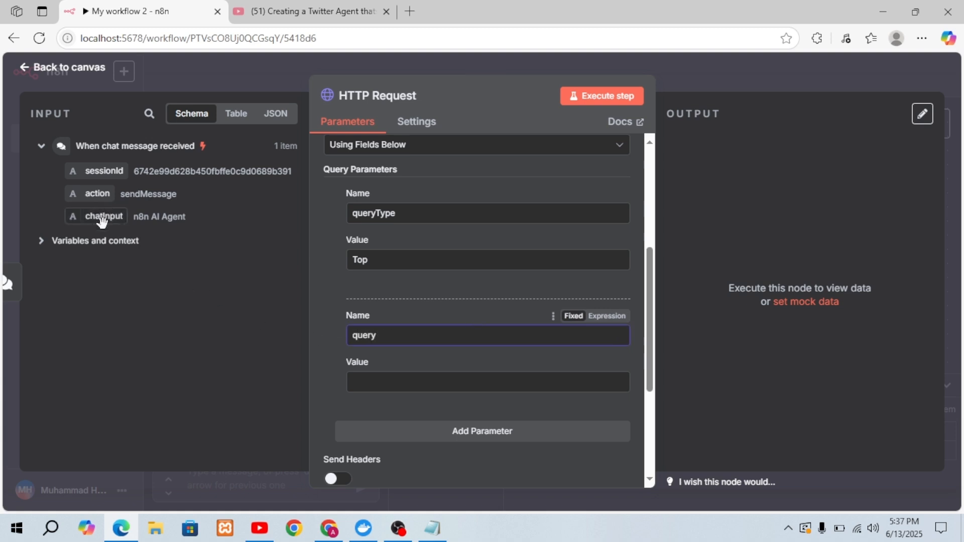
drag(102, 217, 376, 398)
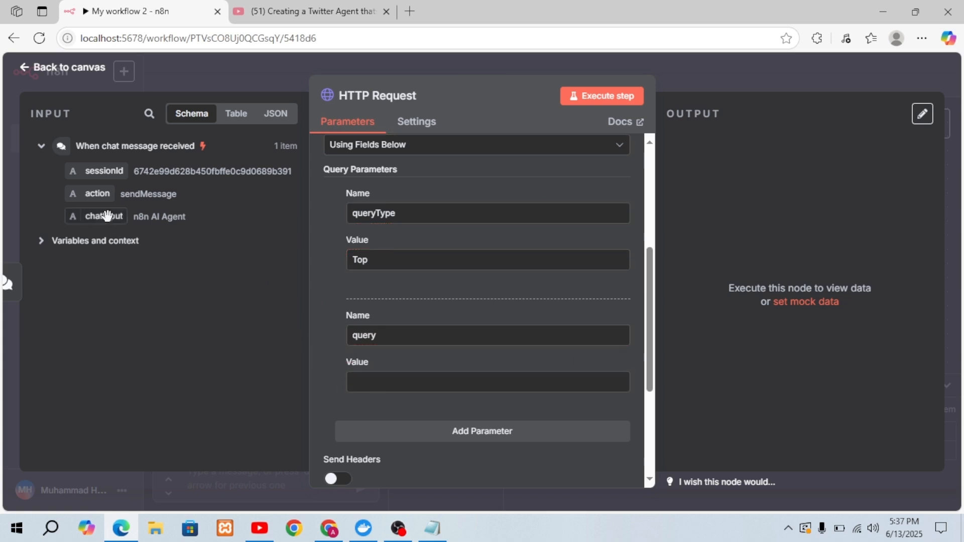
drag(103, 217, 398, 380)
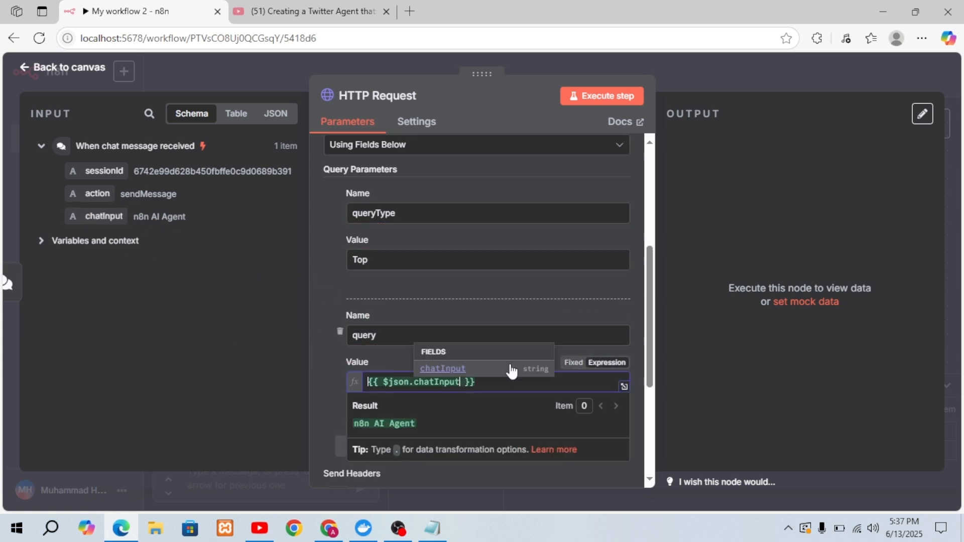
click(691, 408)
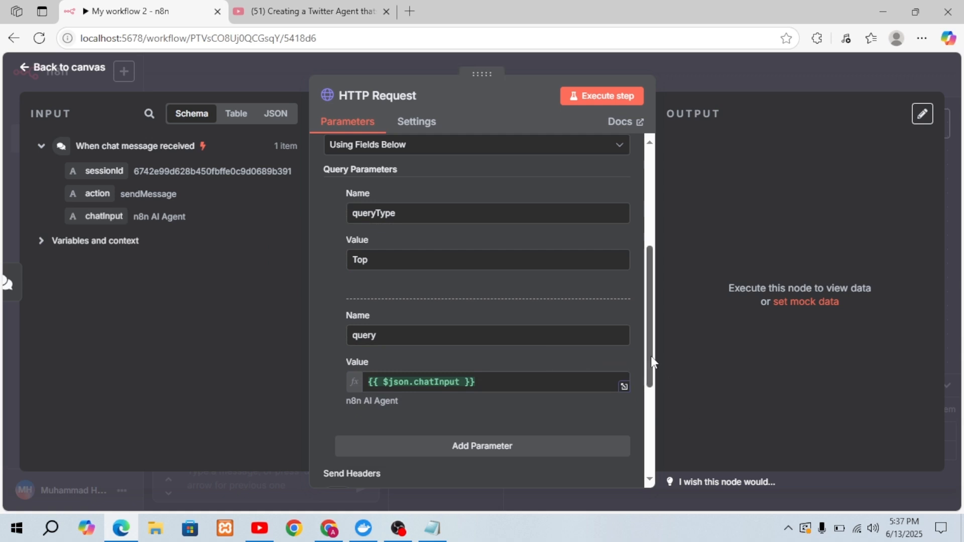
Enable sending headers in the HTTP Request node and name the header parameter X-API-Key
drag(651, 357, 668, 437)
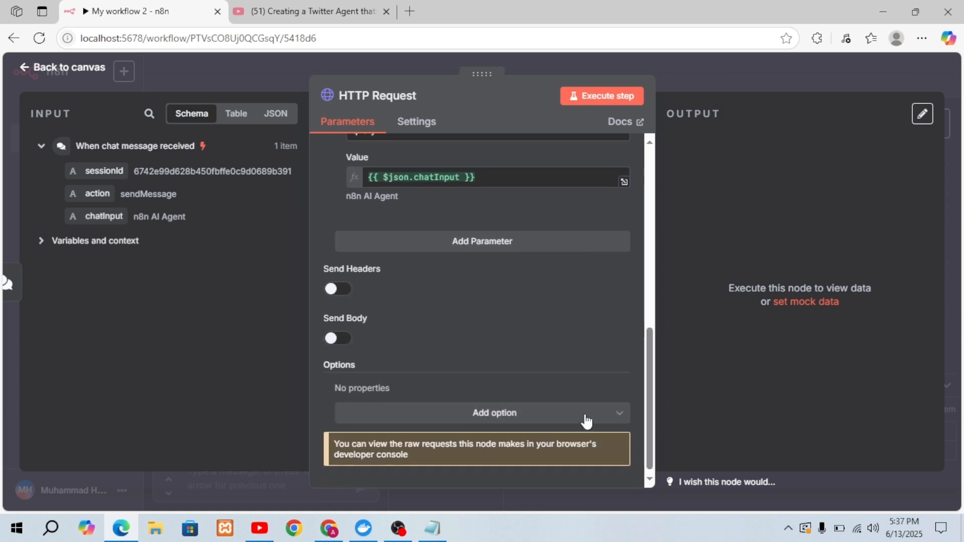
click(337, 290)
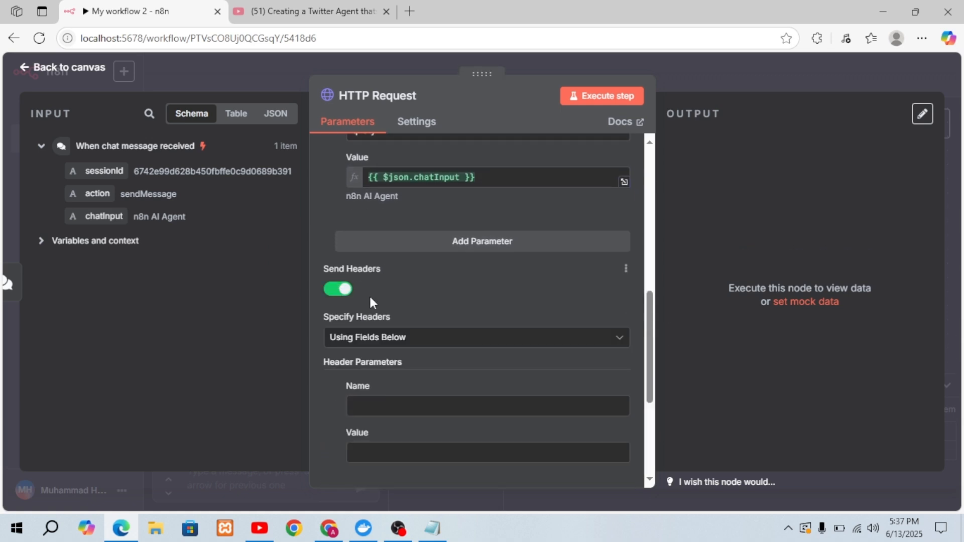
drag(648, 318, 651, 361)
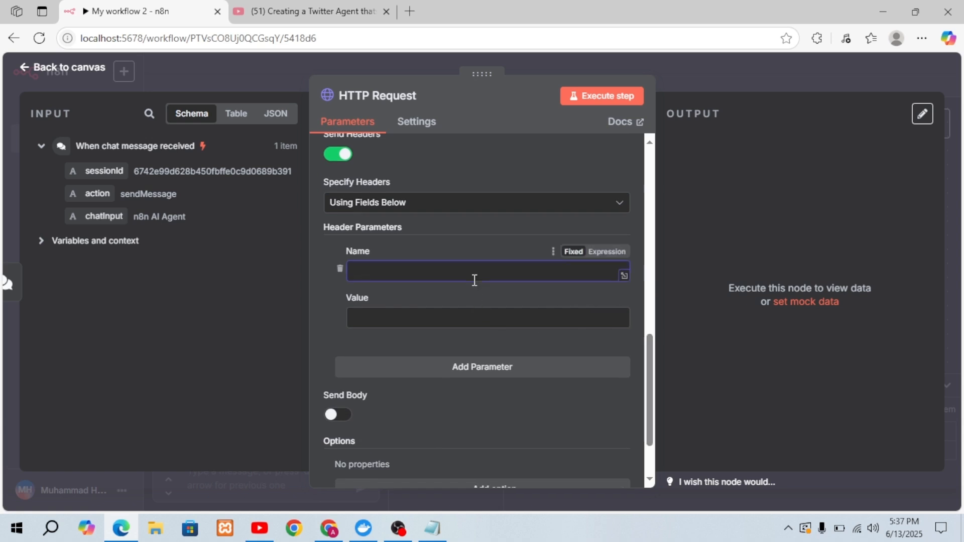
text(x-p)
key(BackSpace)
text(ap)
key(BackSpace)
key(BackSpace)
text(API-)
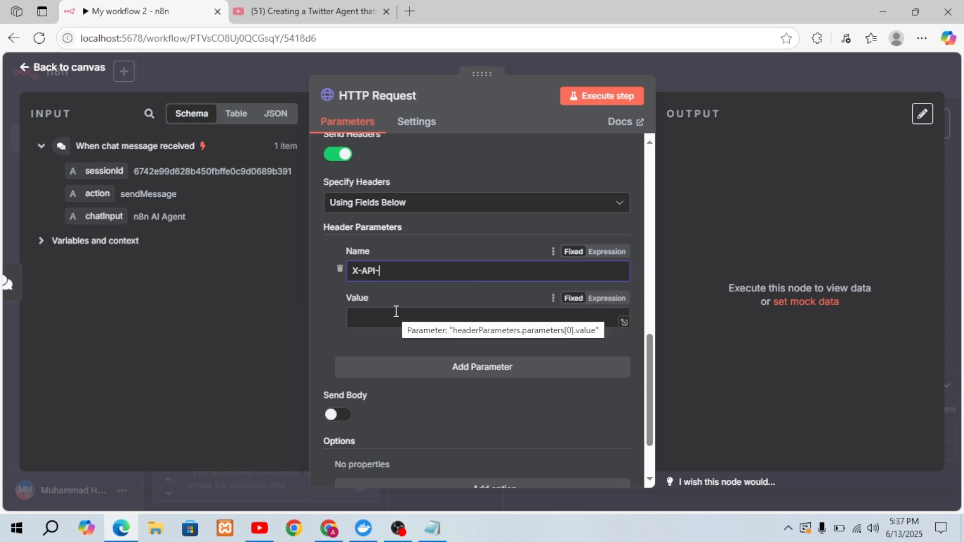
text(Key)
key(BackSpace)
key(BackSpace)
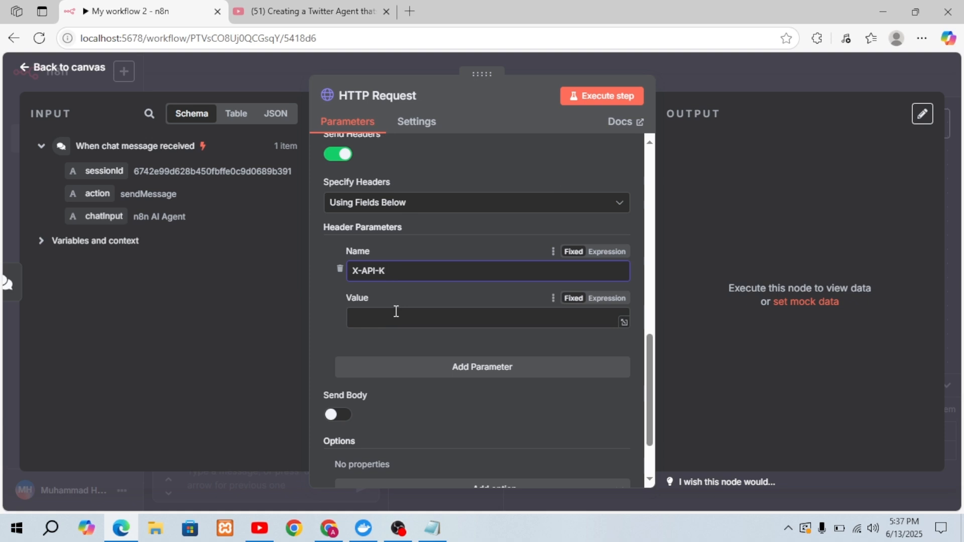
text(er)
key(BackSpace)
text(y)
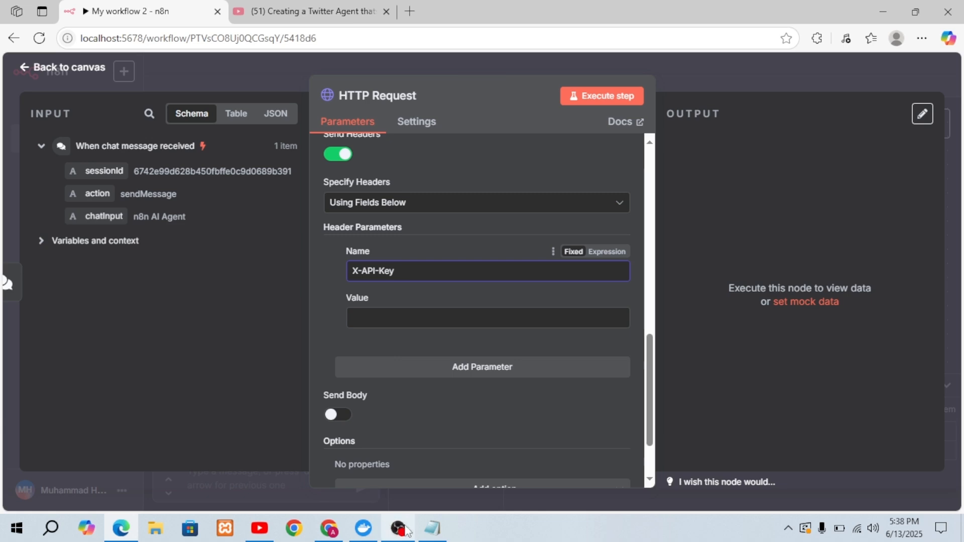
Switch to Chrome and copy the API key from the twitterapi.io dashboard
click(430, 530)
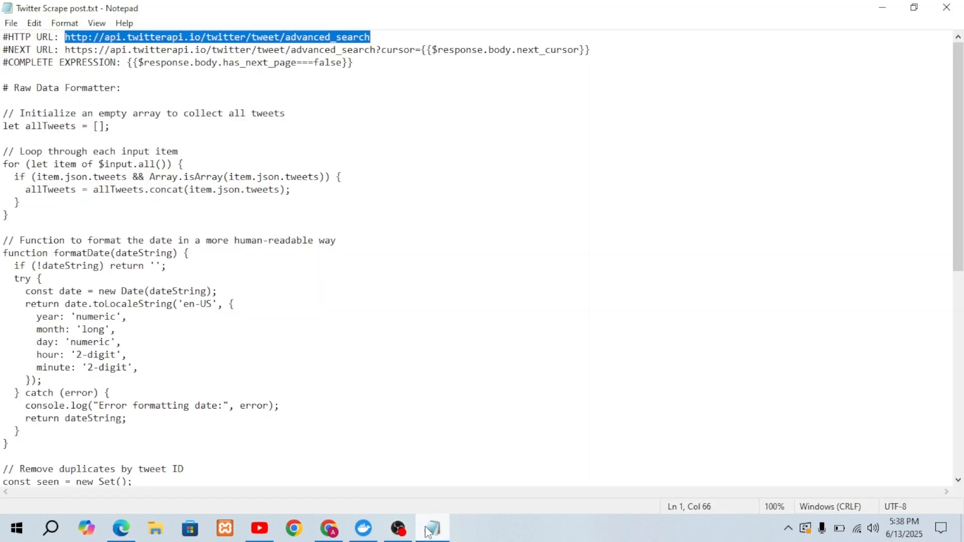
click(329, 529)
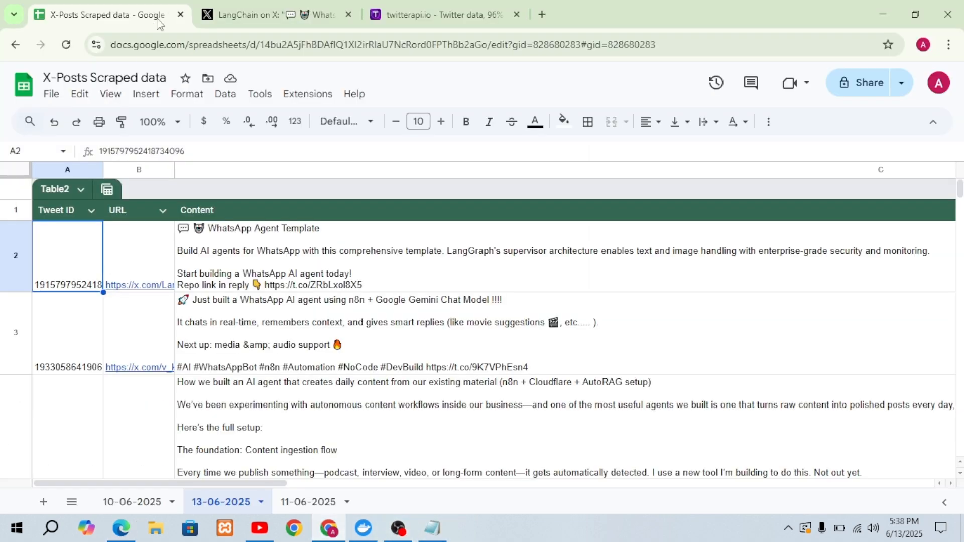
click(407, 14)
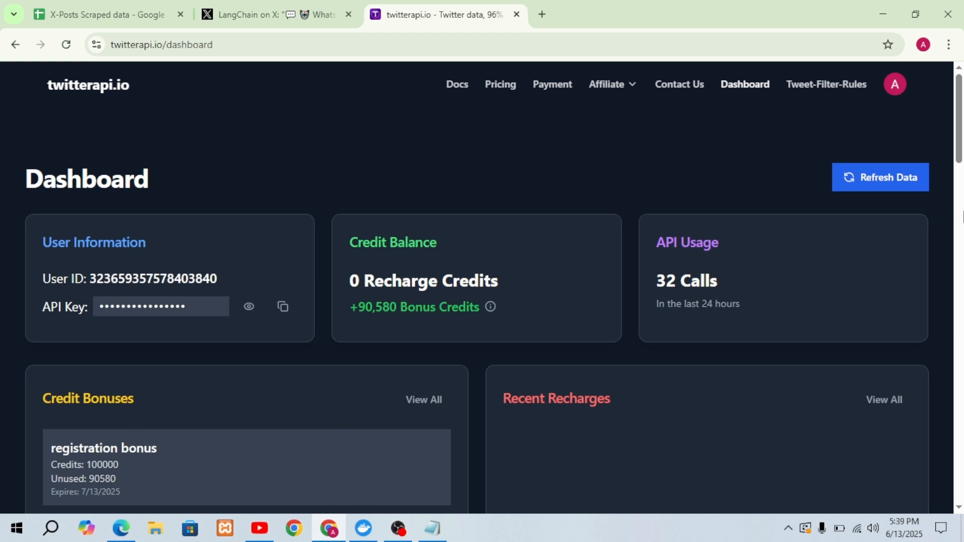
drag(961, 138, 946, 121)
click(283, 307)
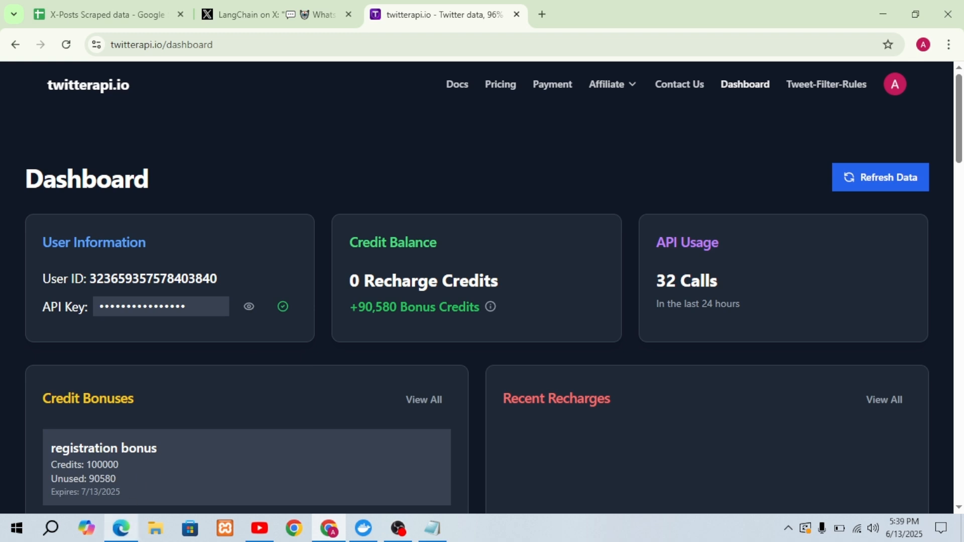
Switch back to n8n in Edge and paste the copied API key as the value of the X-API-Key header
click(121, 528)
click(399, 320)
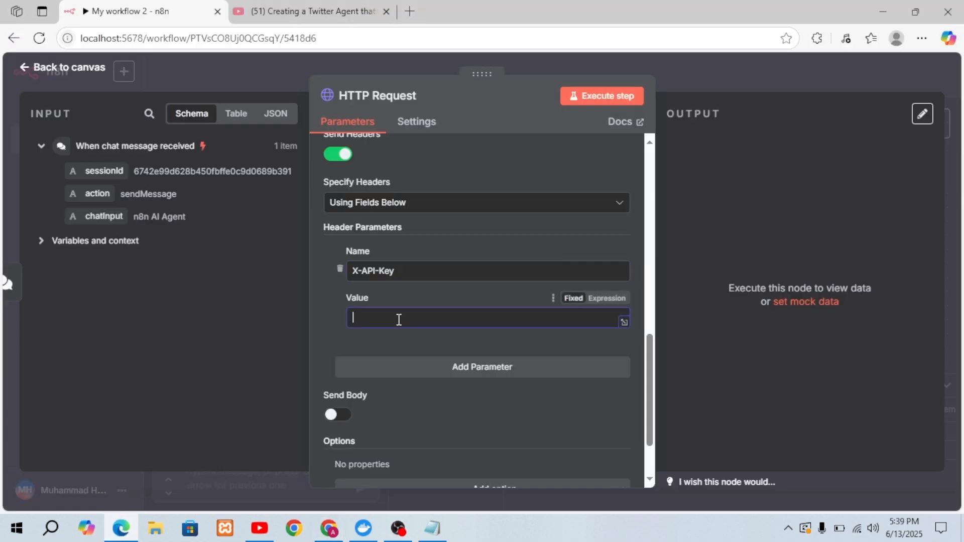
key(ctrl+v)
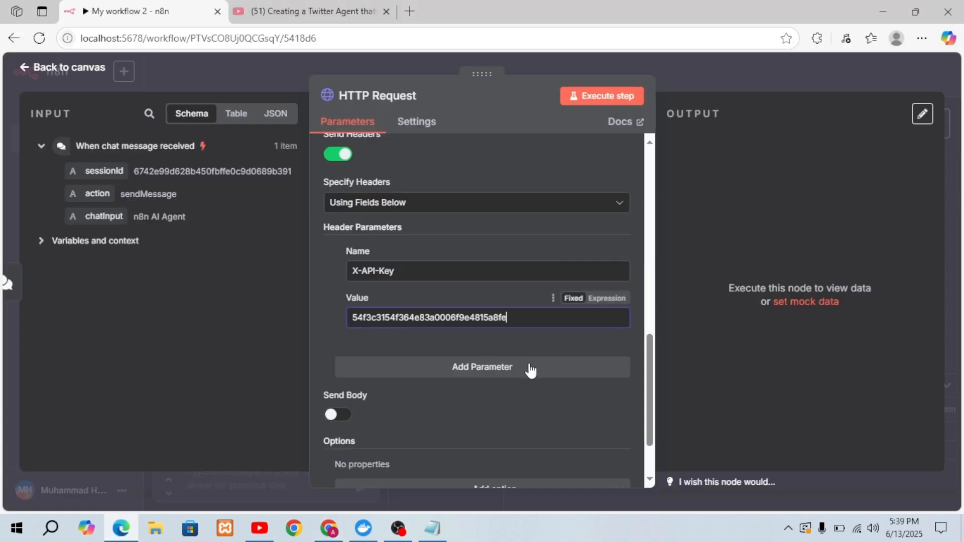
Add the Pagination option to the HTTP Request node and set its mode to Response Contains Next URL
drag(650, 389, 651, 435)
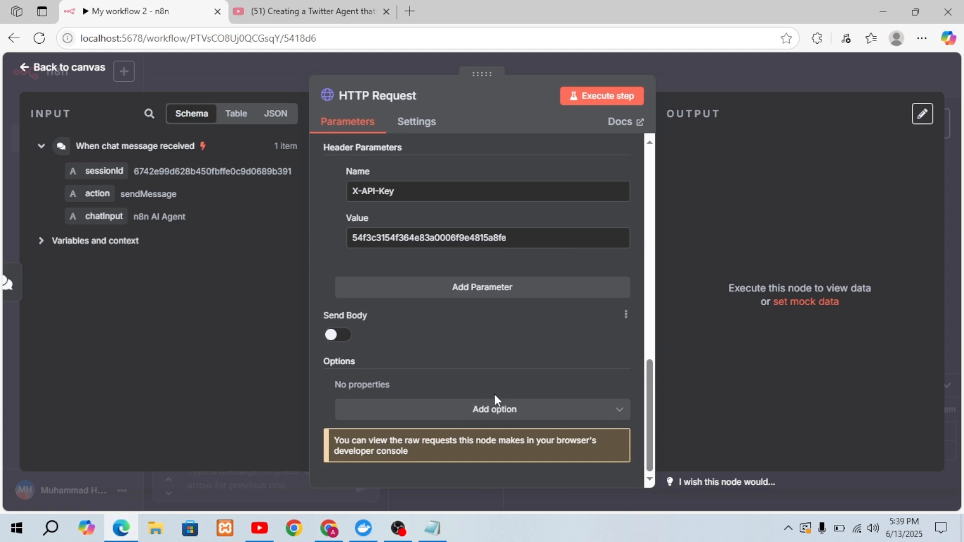
click(491, 414)
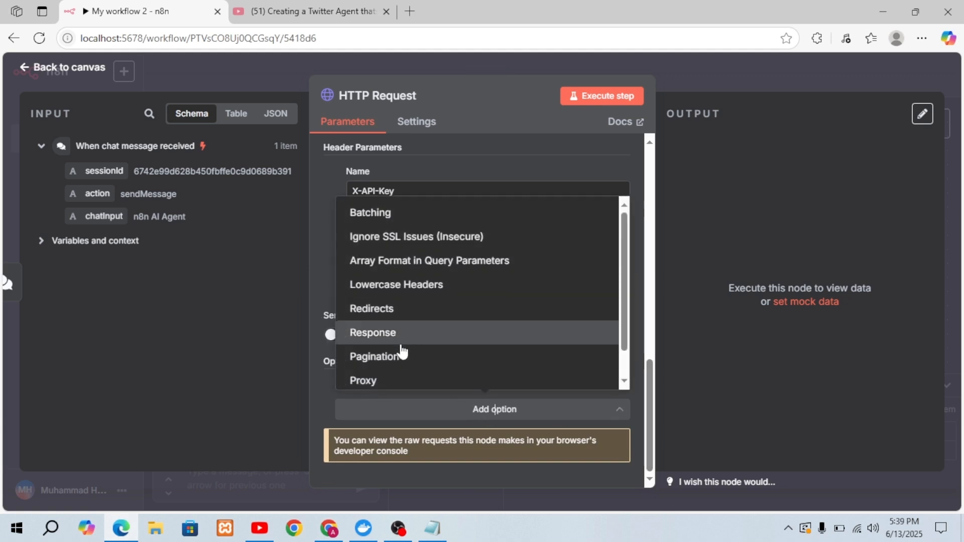
click(400, 356)
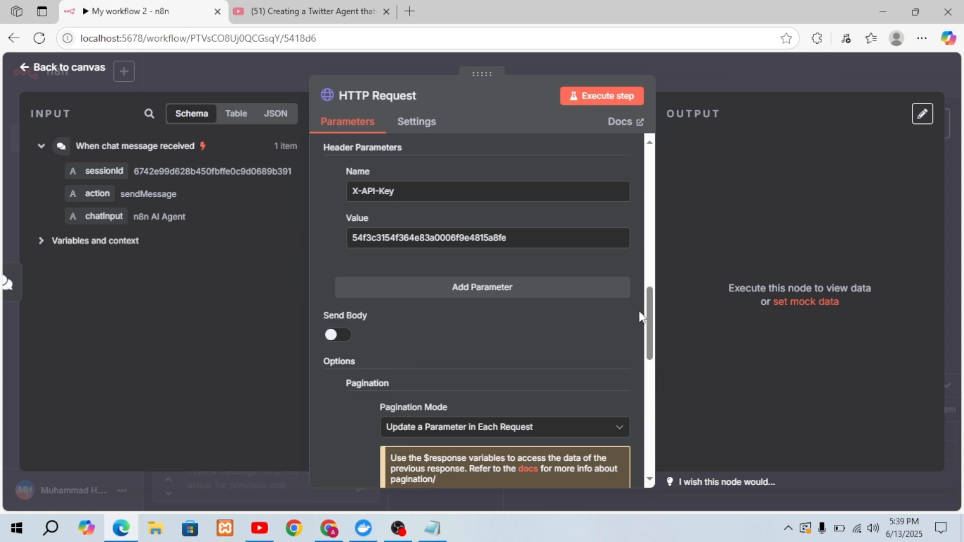
drag(651, 324, 652, 347)
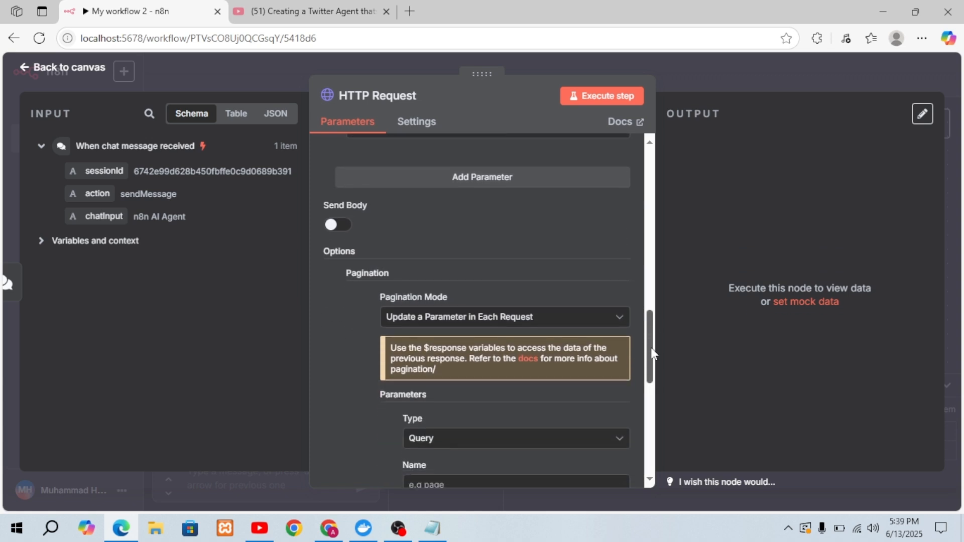
click(449, 320)
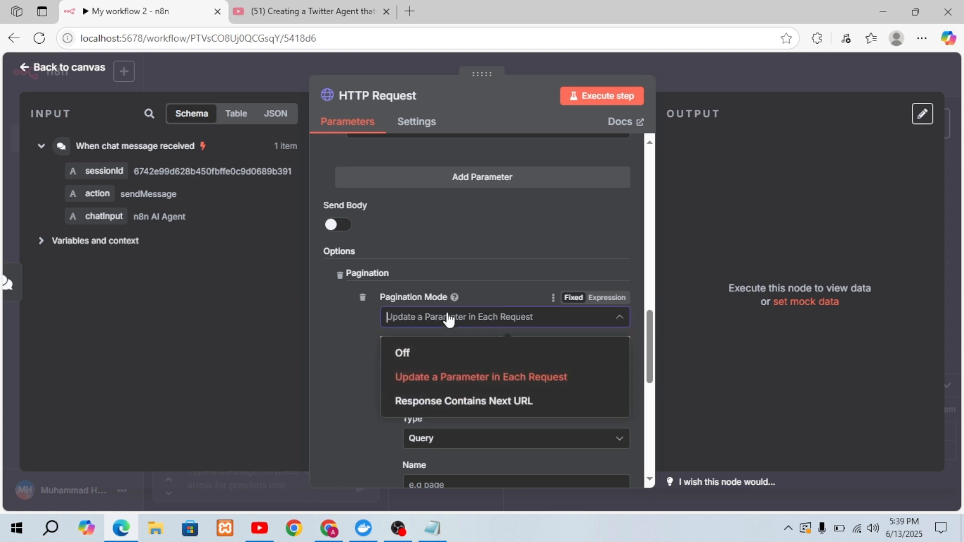
click(430, 405)
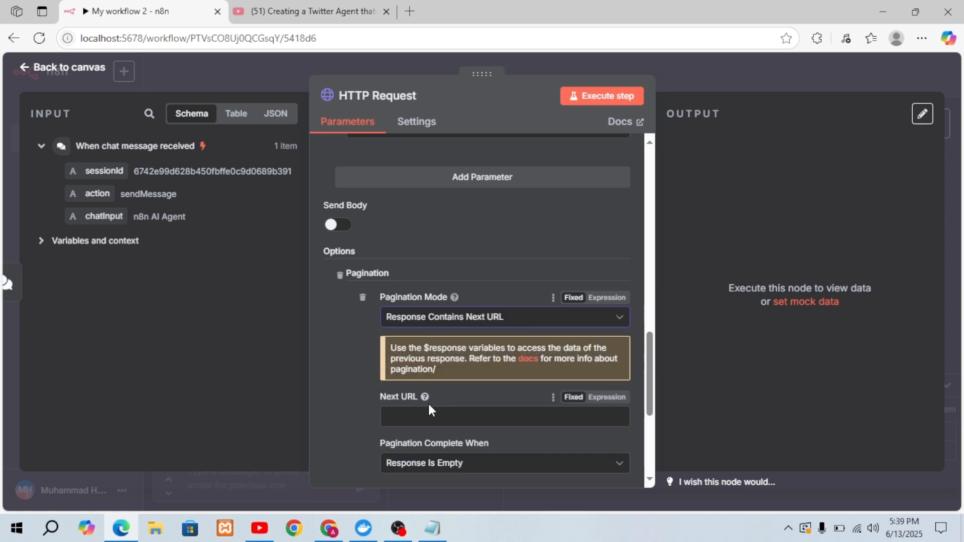
click(433, 528)
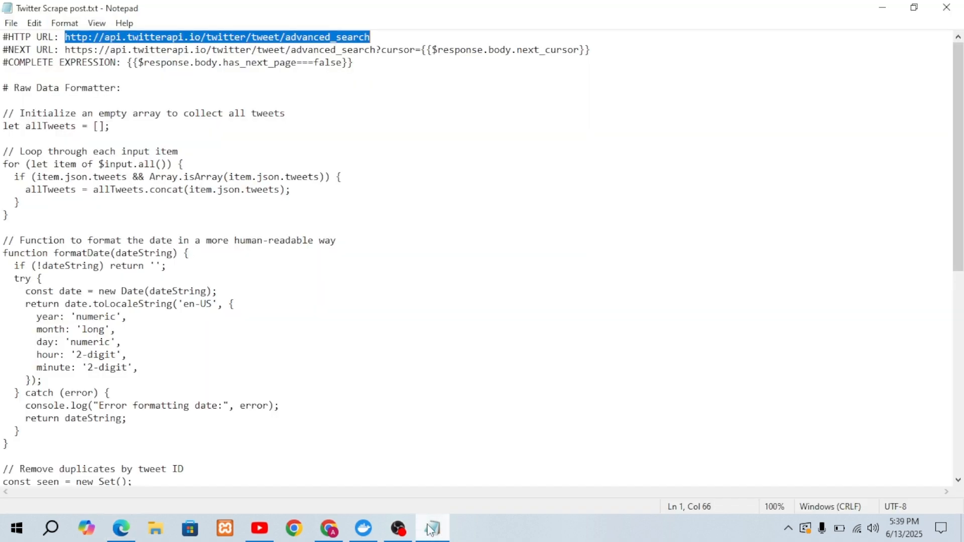
click(66, 49)
drag(65, 49, 595, 52)
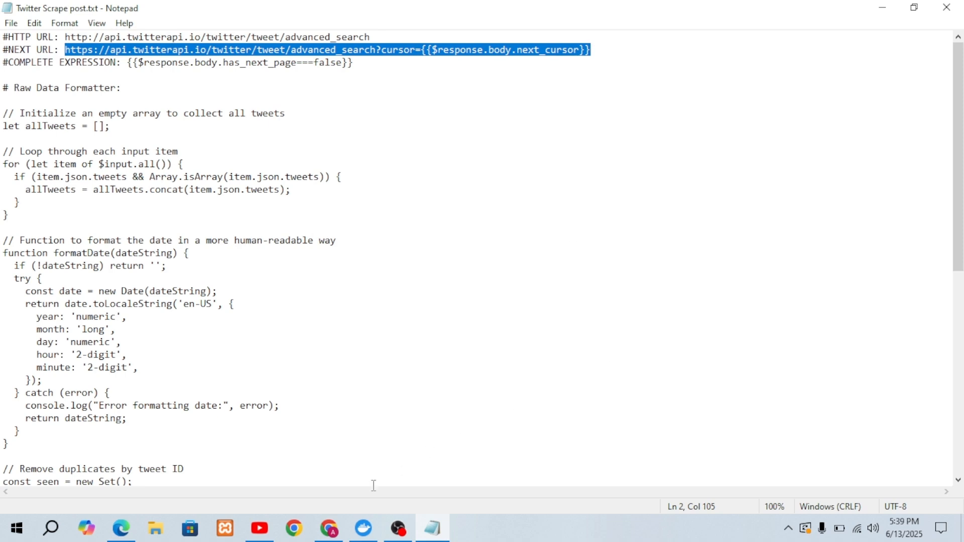
click(134, 533)
click(502, 317)
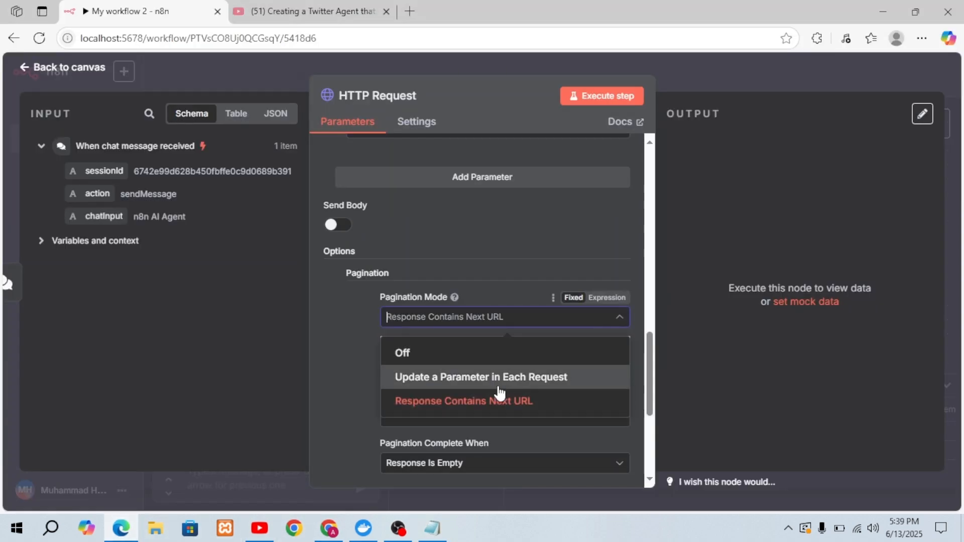
click(421, 407)
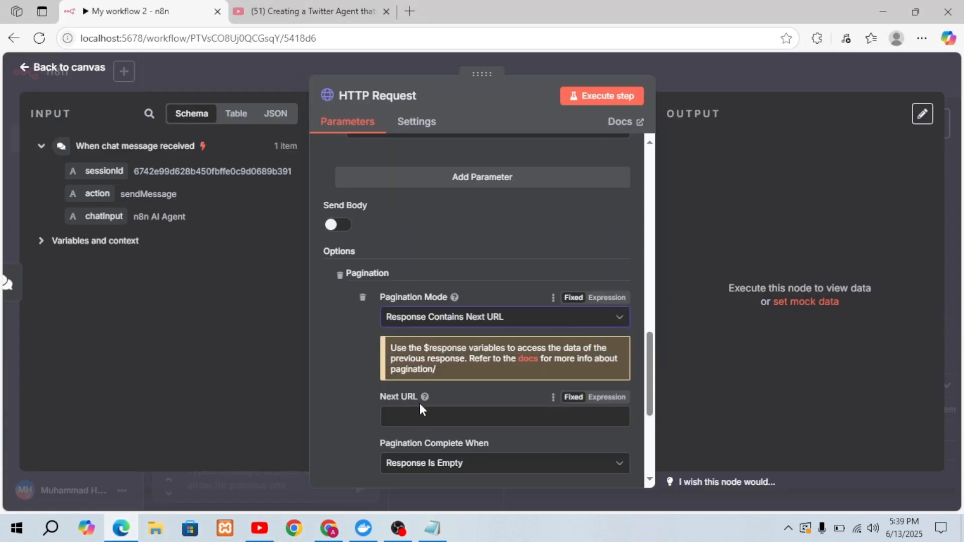
click(419, 415)
key(ctrl+v)
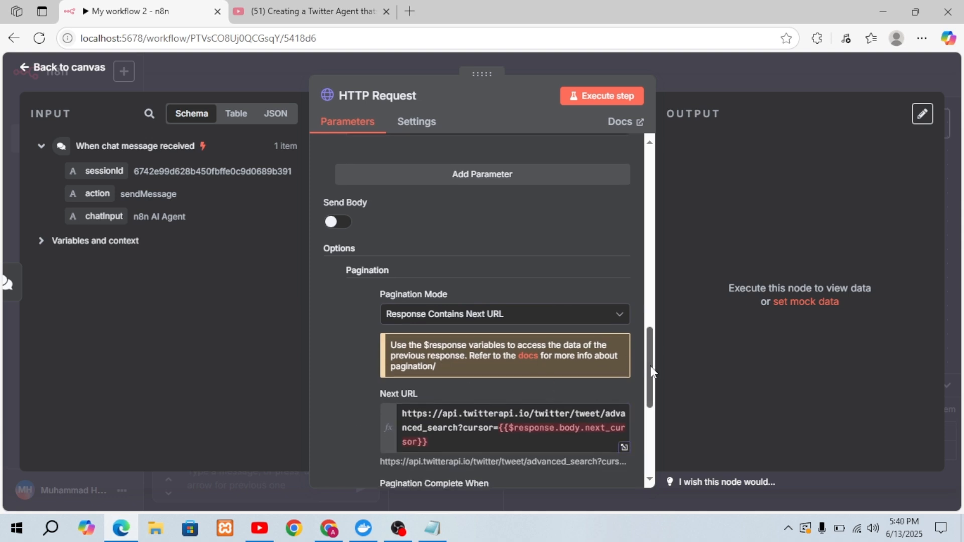
Set Pagination Complete When to Other and copy {{$response.body.has_next_page===false}} from the Notepad notes into Complete Expression
drag(650, 366, 652, 427)
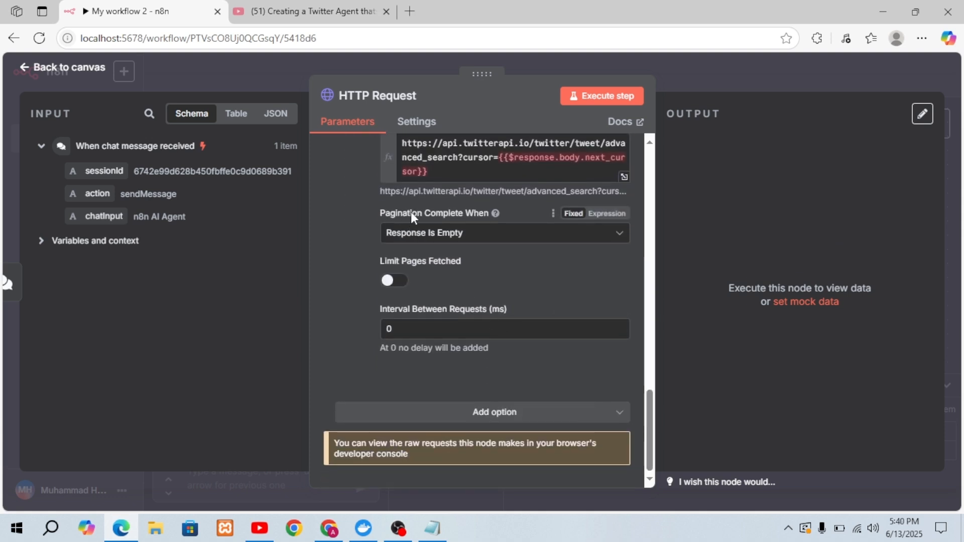
click(478, 236)
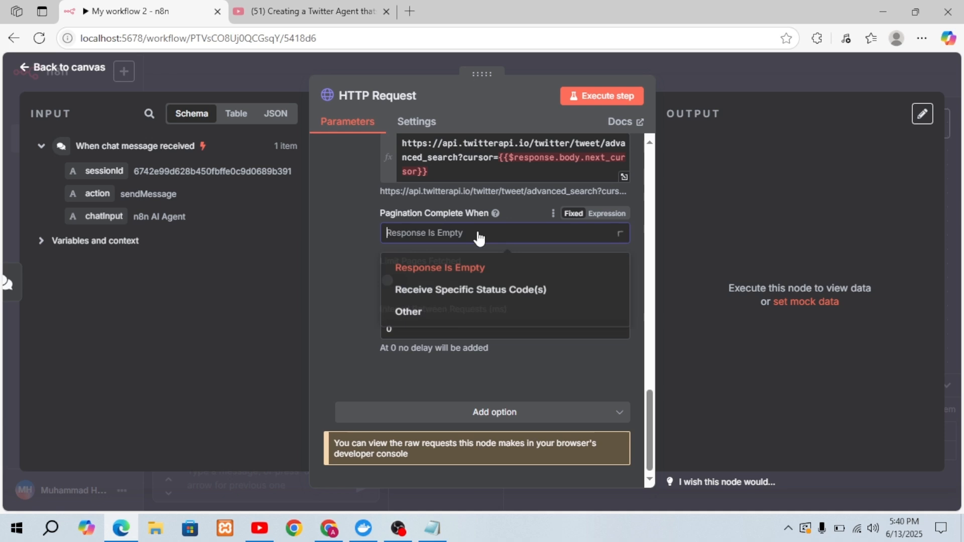
click(427, 315)
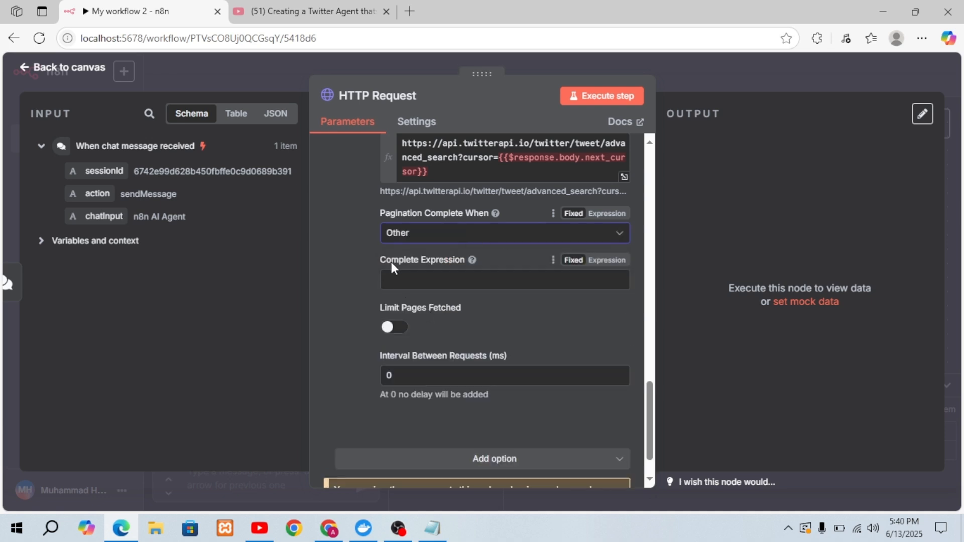
click(432, 533)
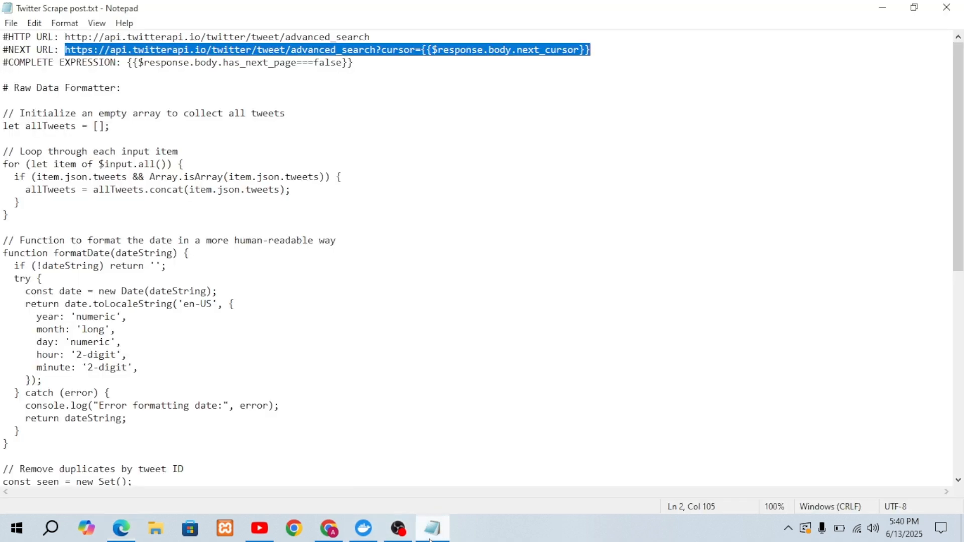
click(129, 63)
drag(128, 62, 357, 65)
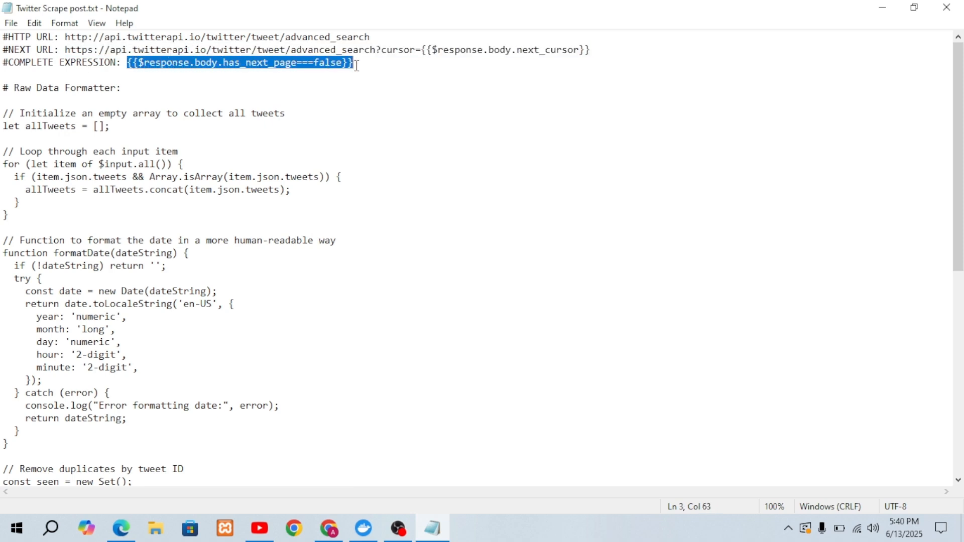
click(120, 529)
click(427, 320)
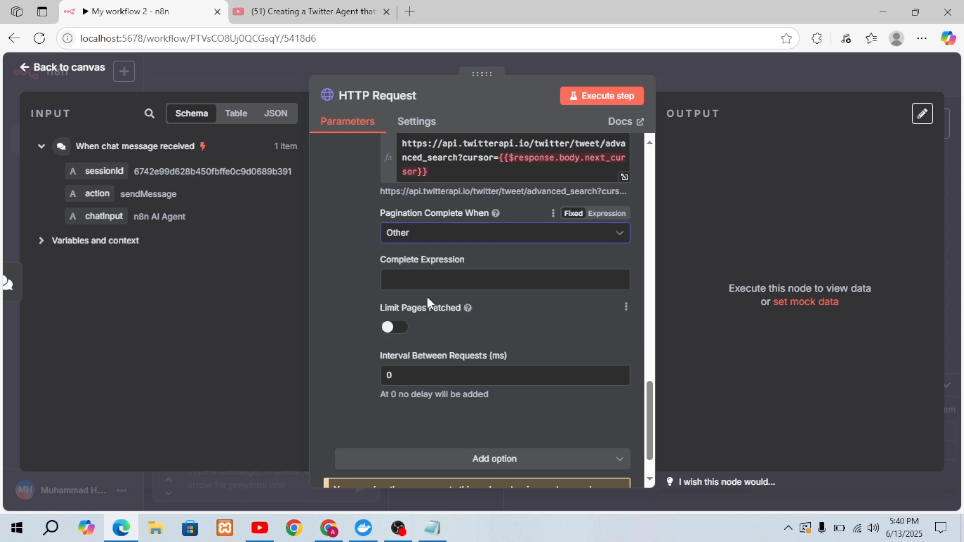
click(431, 281)
key(ctrl+v)
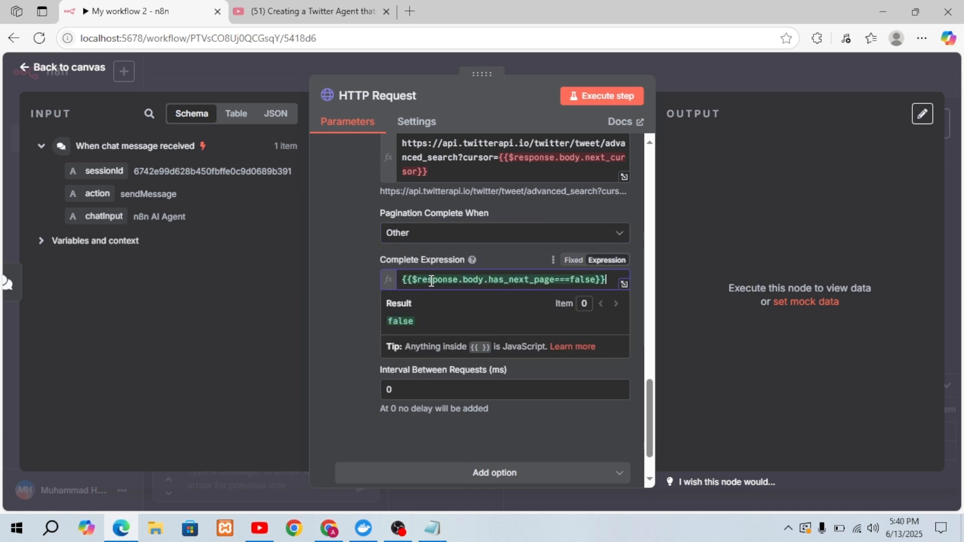
click(327, 312)
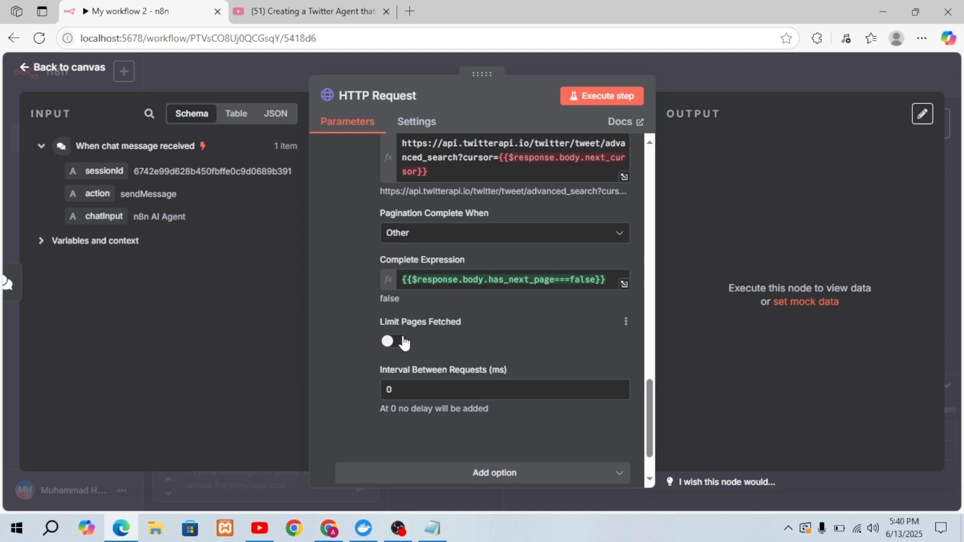
Limit the pages fetched by the HTTP Request node to a maximum of 2
click(391, 344)
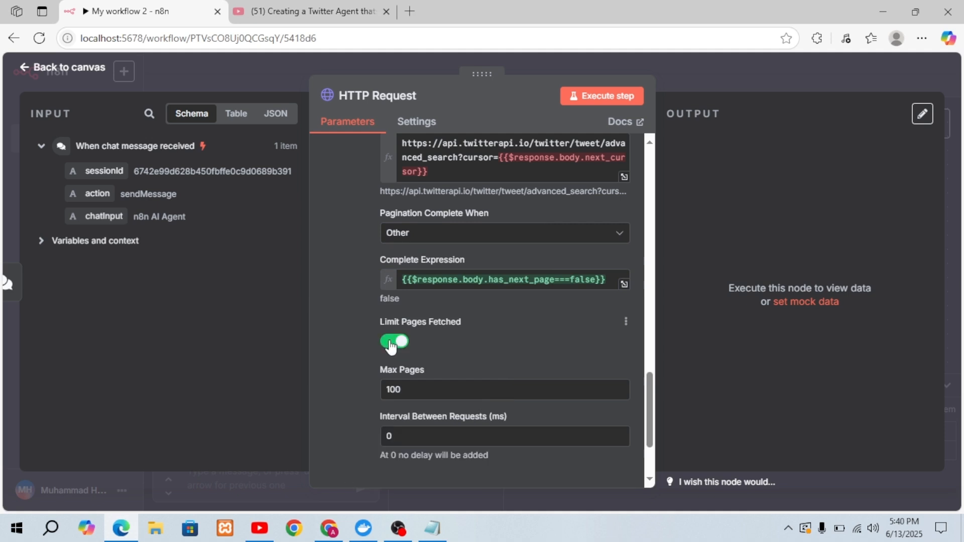
click(415, 392)
key(BackSpace)
key(BackSpace)
key(BackSpace)
text(2)
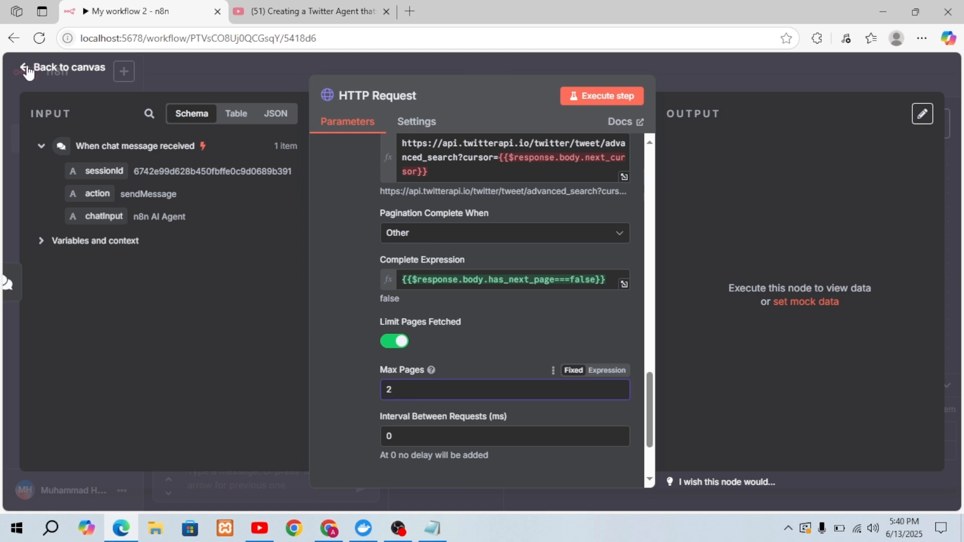
Execute the HTTP Request step, look through the returned tweets to the end of the output, and return to the canvas
click(623, 101)
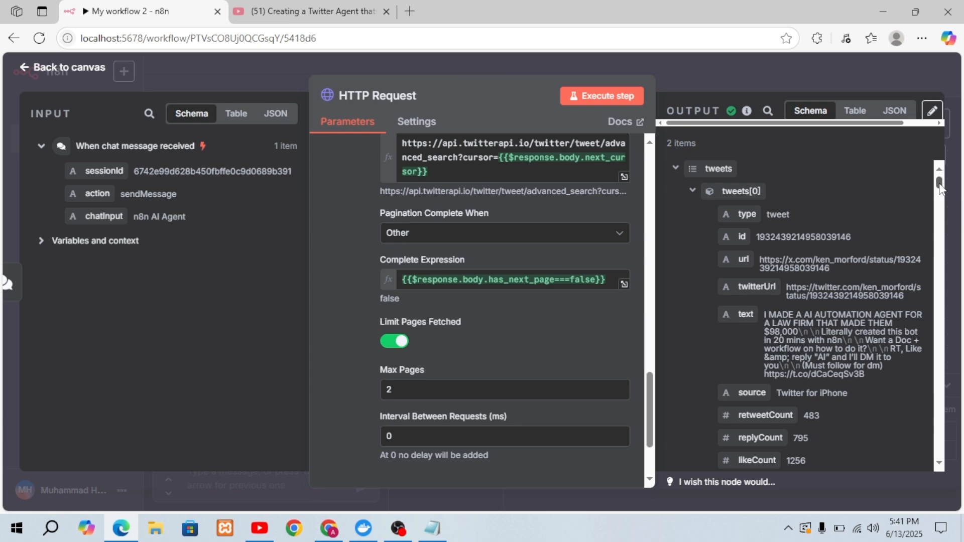
drag(940, 185, 948, 470)
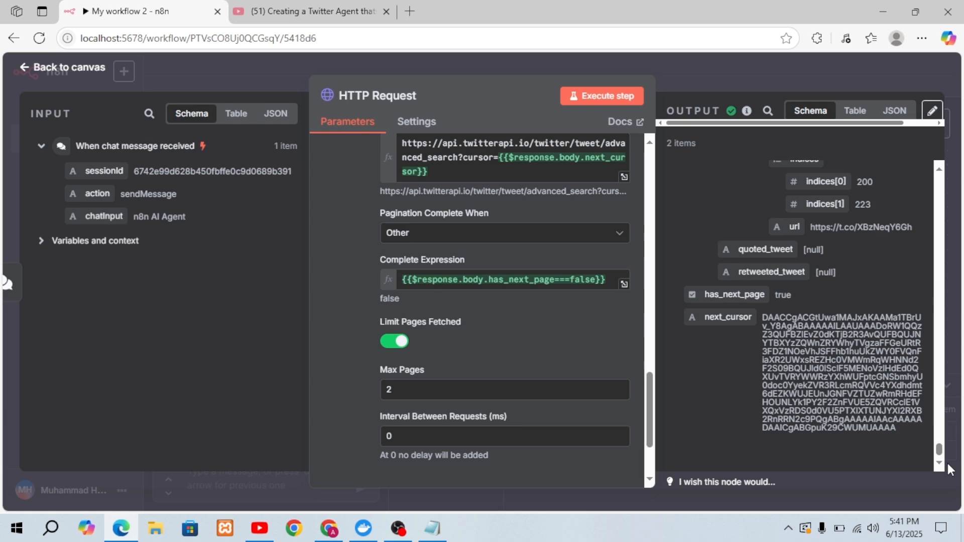
click(83, 70)
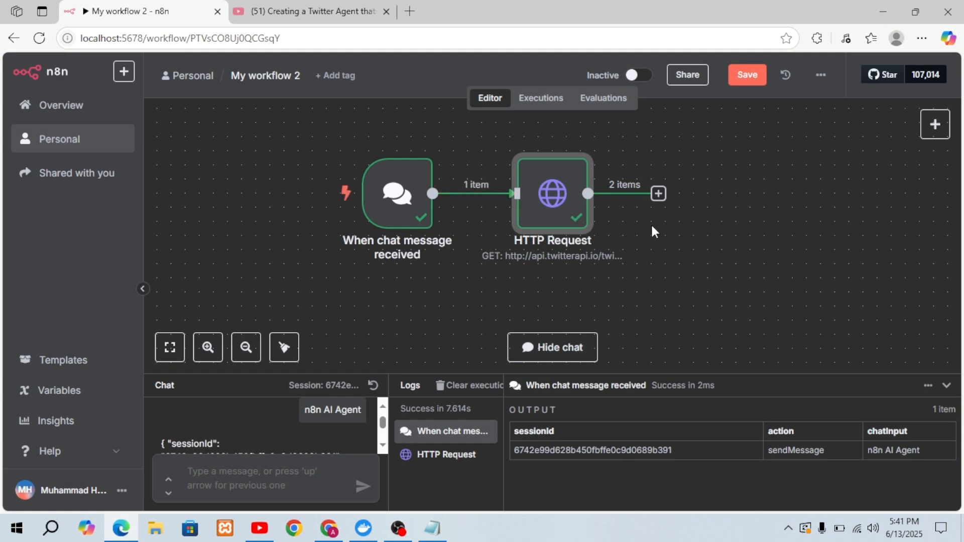
Add a Code node after the HTTP Request node
click(658, 195)
text(code)
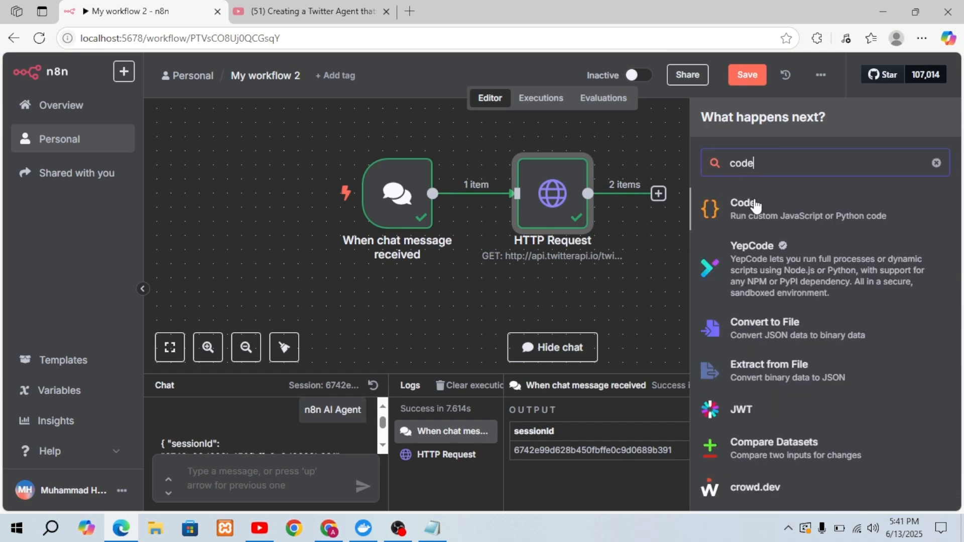
click(755, 203)
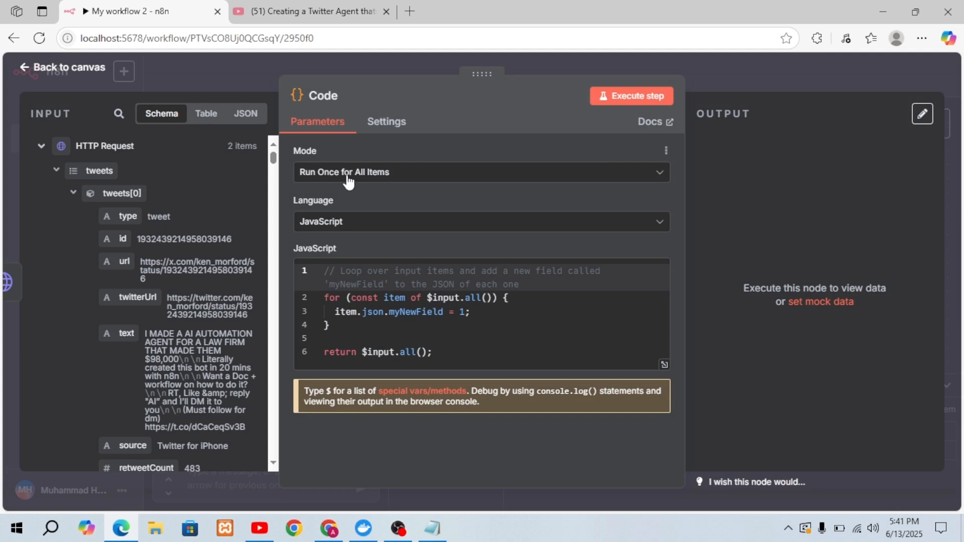
Replace the Code node's default JavaScript with the Raw Data Formatter script from the Notepad notes and execute the step
drag(436, 354, 321, 269)
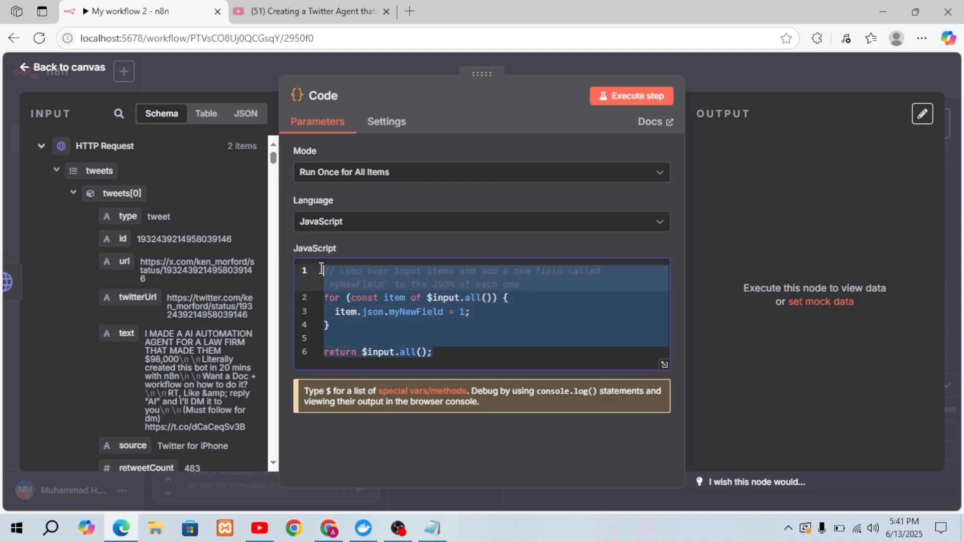
key(BackSpace)
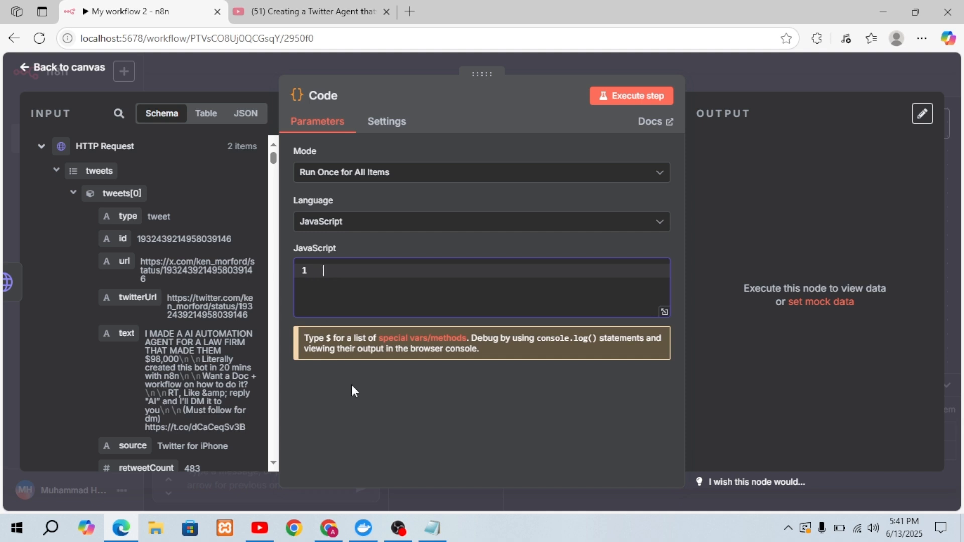
click(434, 534)
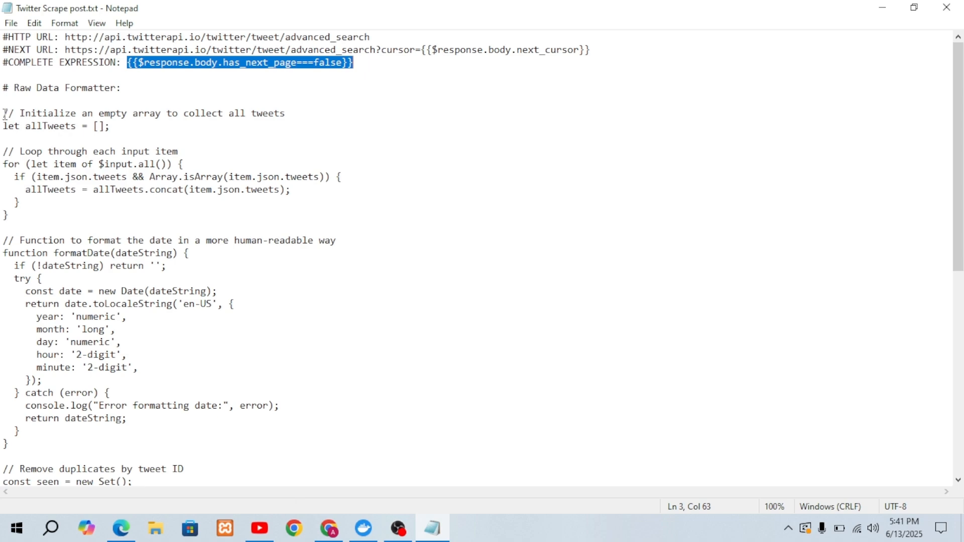
drag(5, 114, 192, 483)
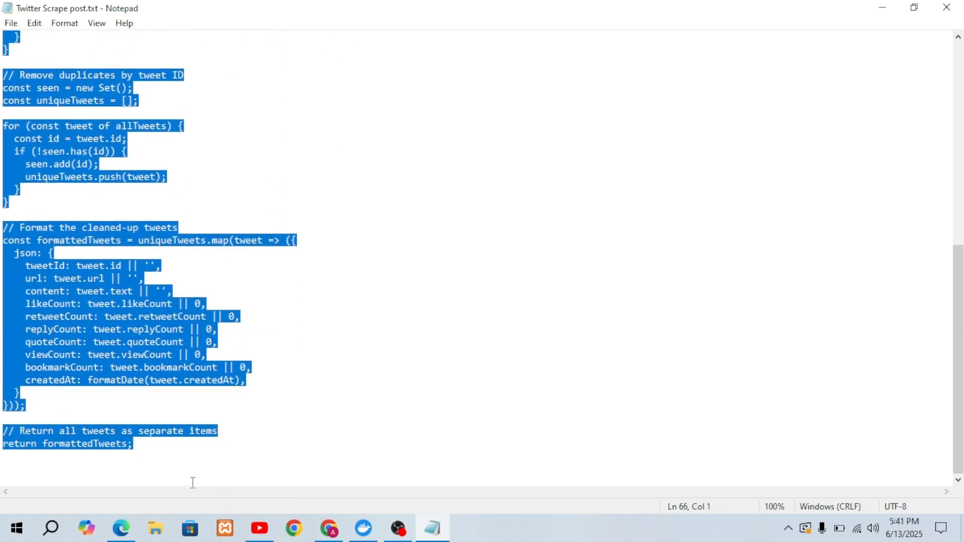
click(121, 528)
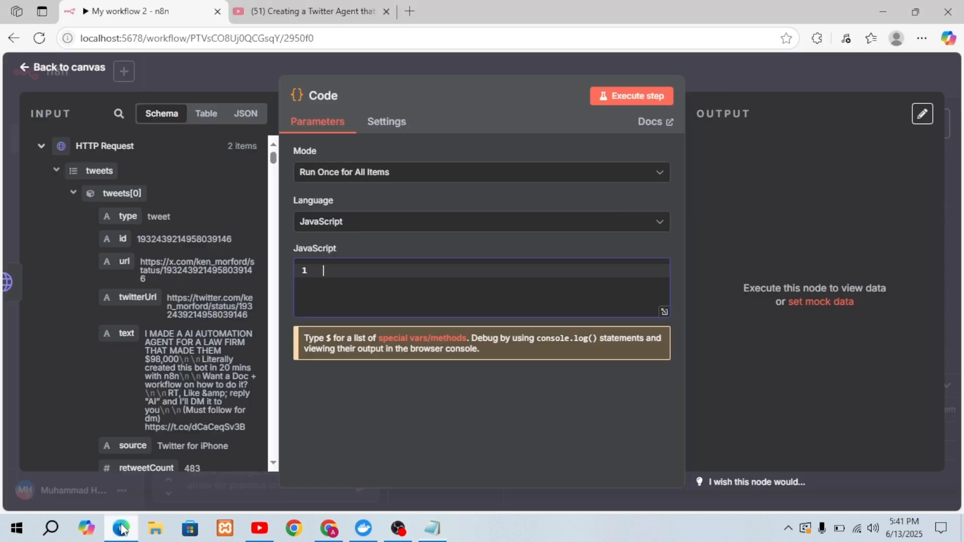
key(ctrl+v)
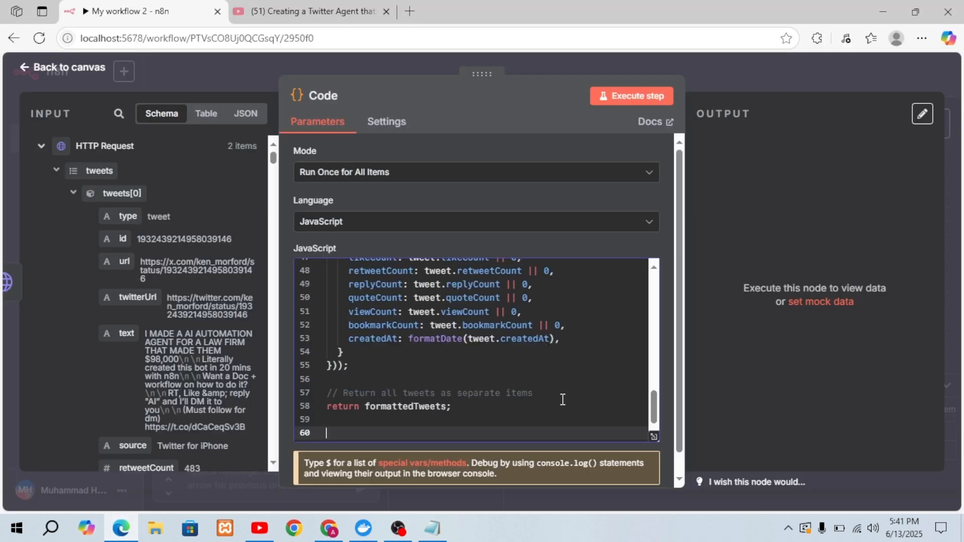
click(612, 99)
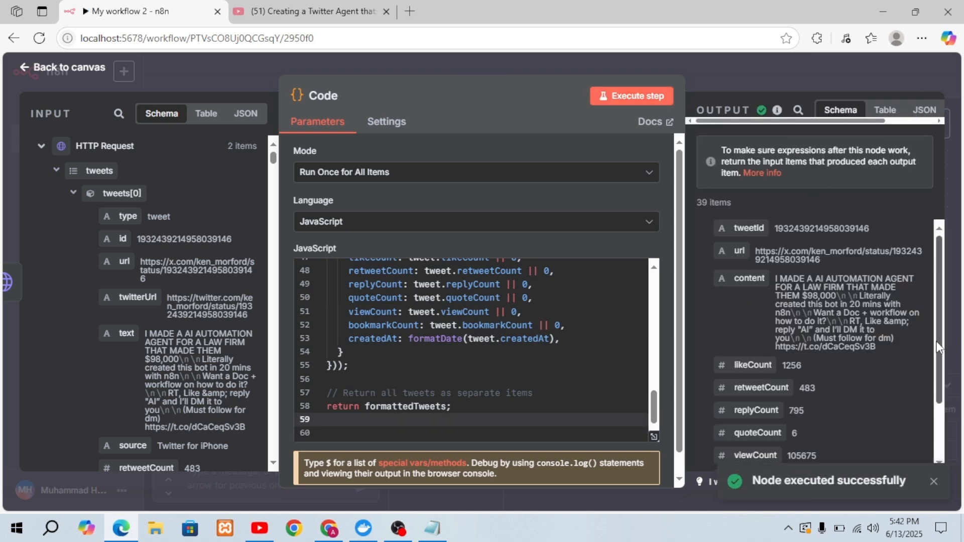
Return to the canvas and add a Google Sheets node with the Append row in sheet action after the Code node
drag(938, 344, 949, 268)
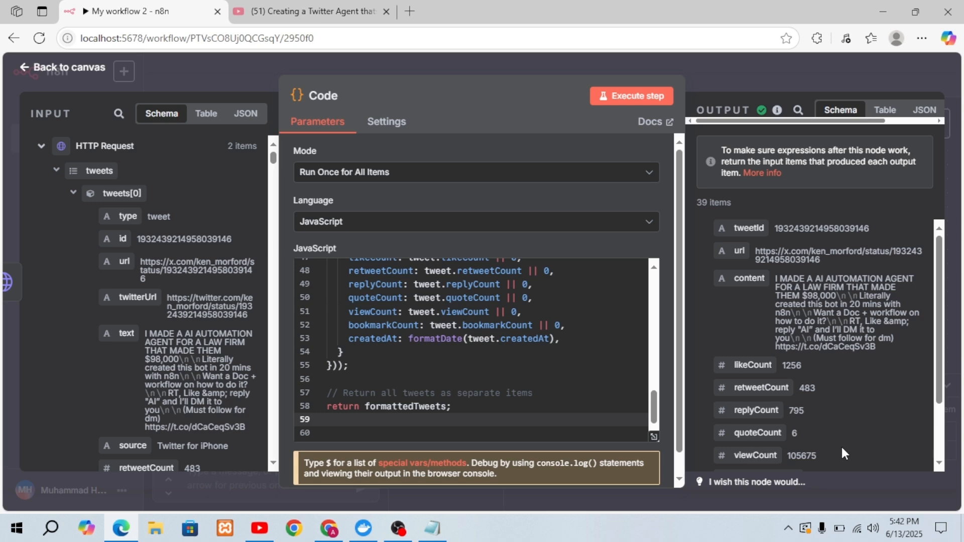
click(91, 69)
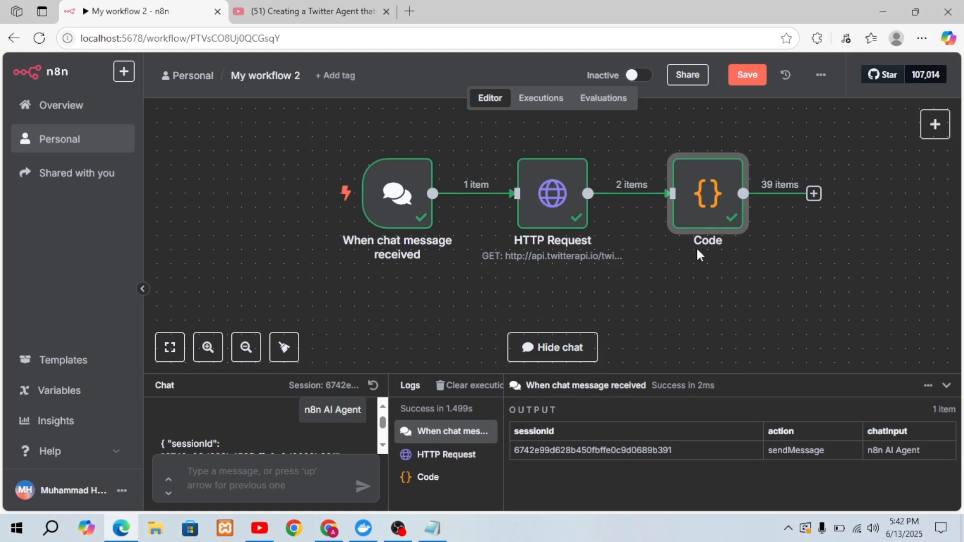
click(814, 194)
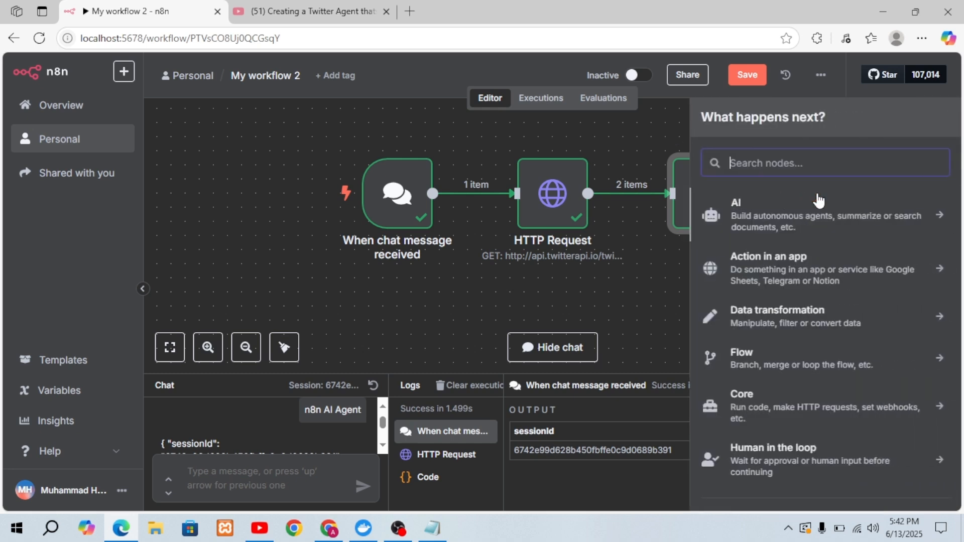
click(781, 156)
text(goo)
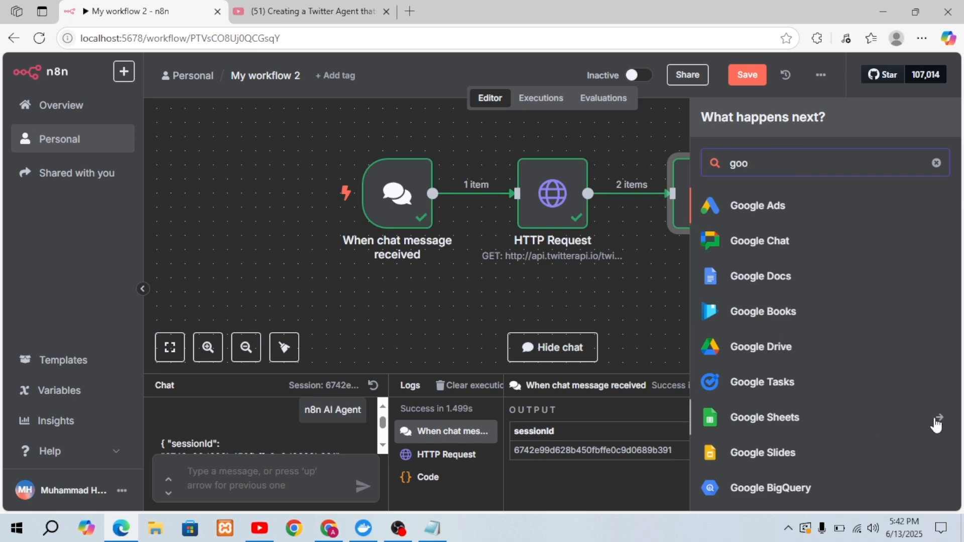
click(936, 425)
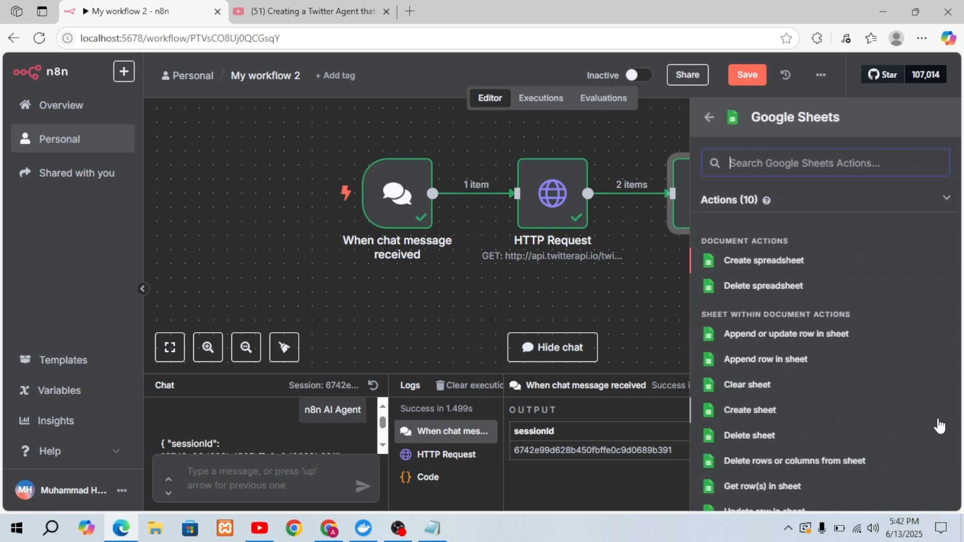
click(753, 360)
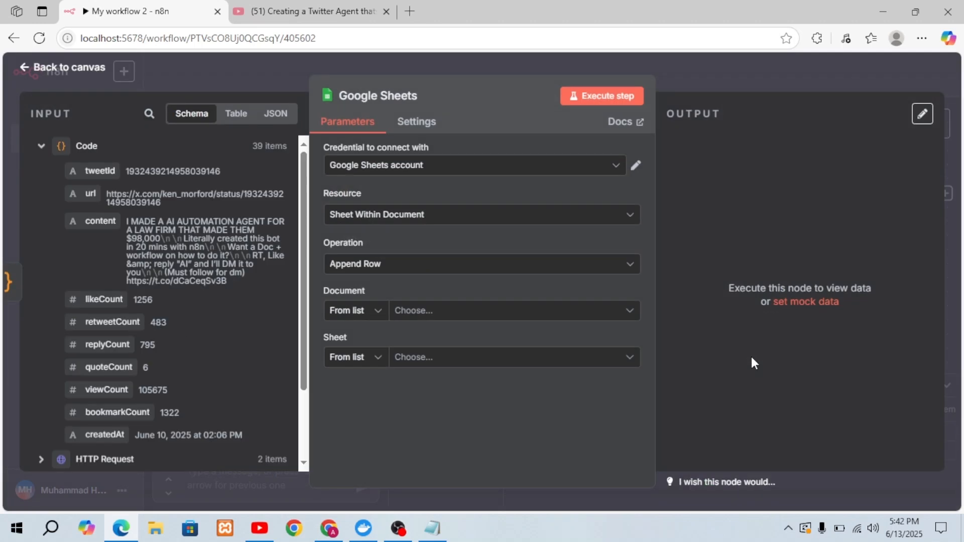
Point the Google Sheets node at the document X-Posts Scraped data and its sheet 13-06-2025, keeping the existing Google Sheets account credential
click(445, 170)
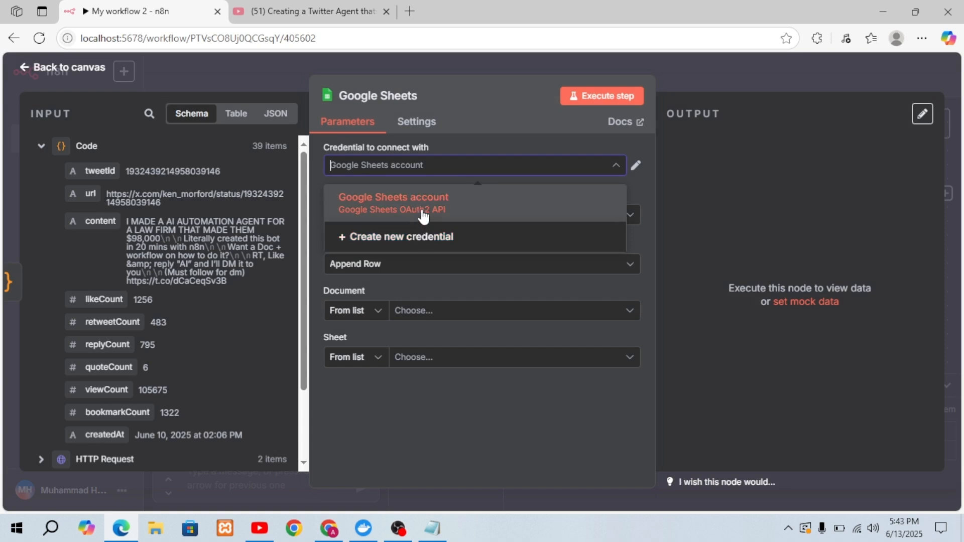
click(641, 183)
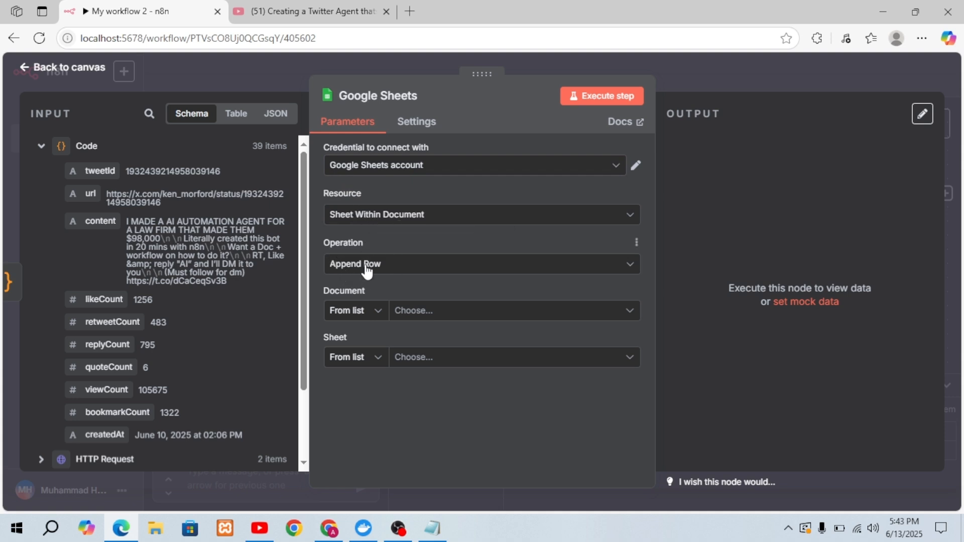
click(416, 316)
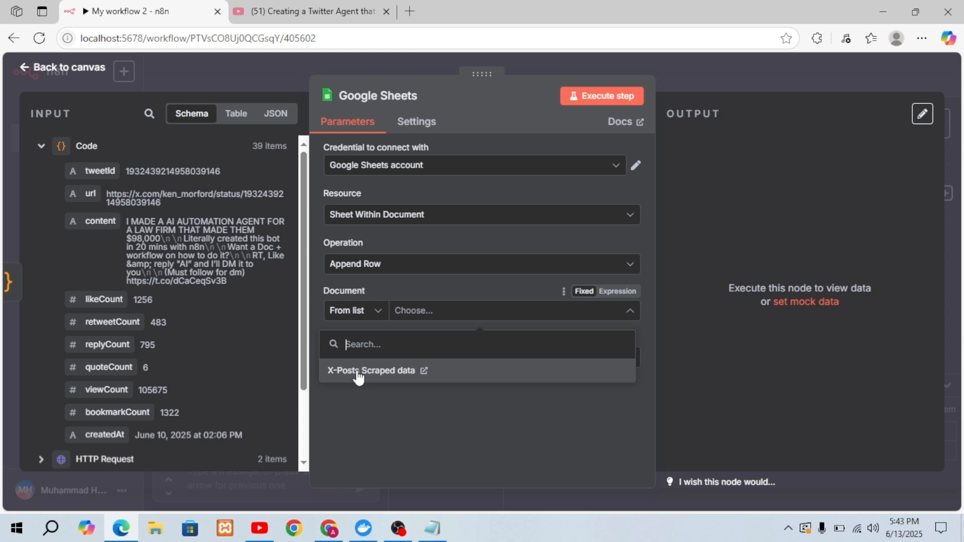
click(362, 376)
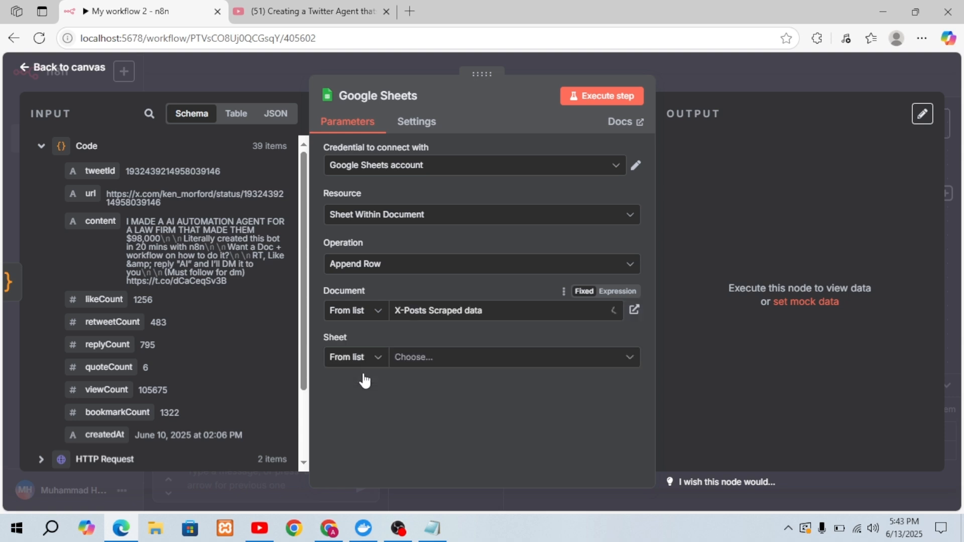
click(427, 359)
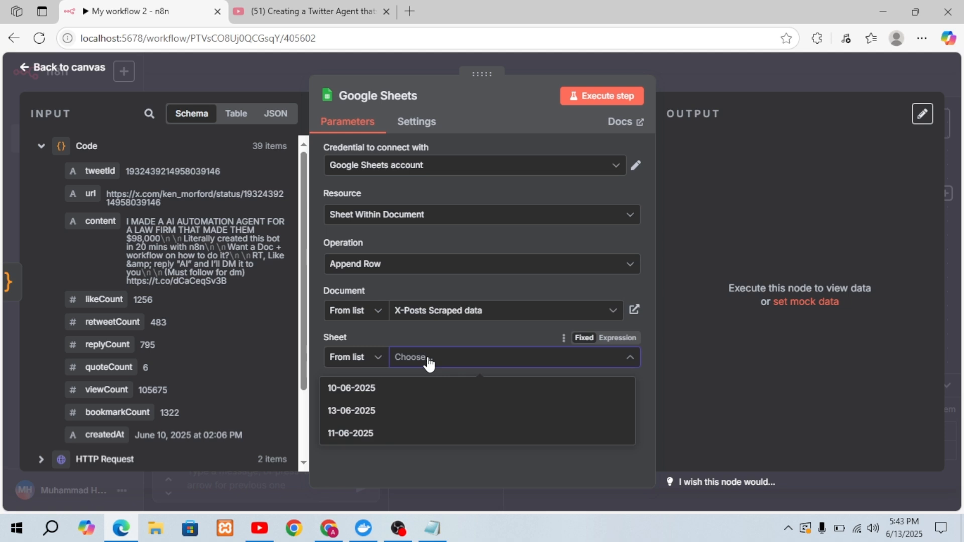
click(350, 412)
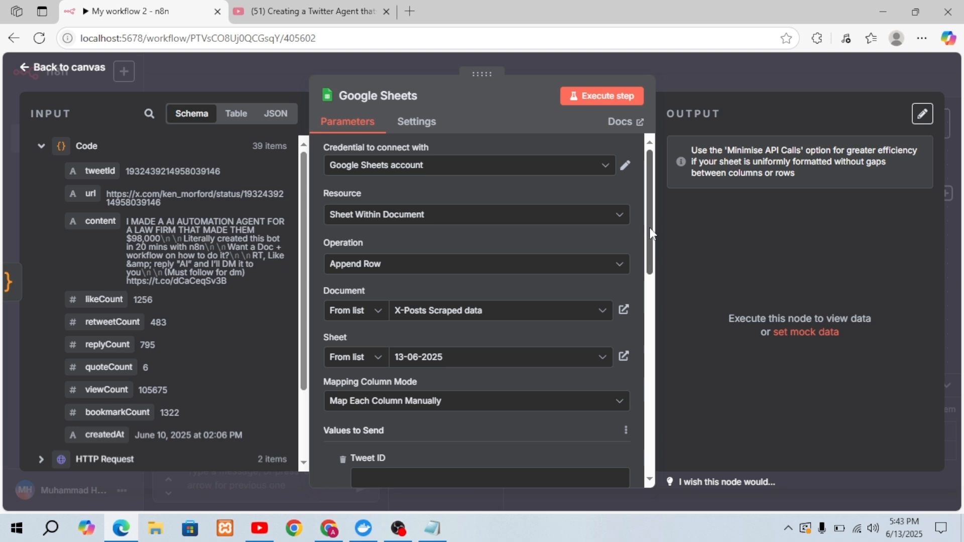
drag(652, 233, 647, 295)
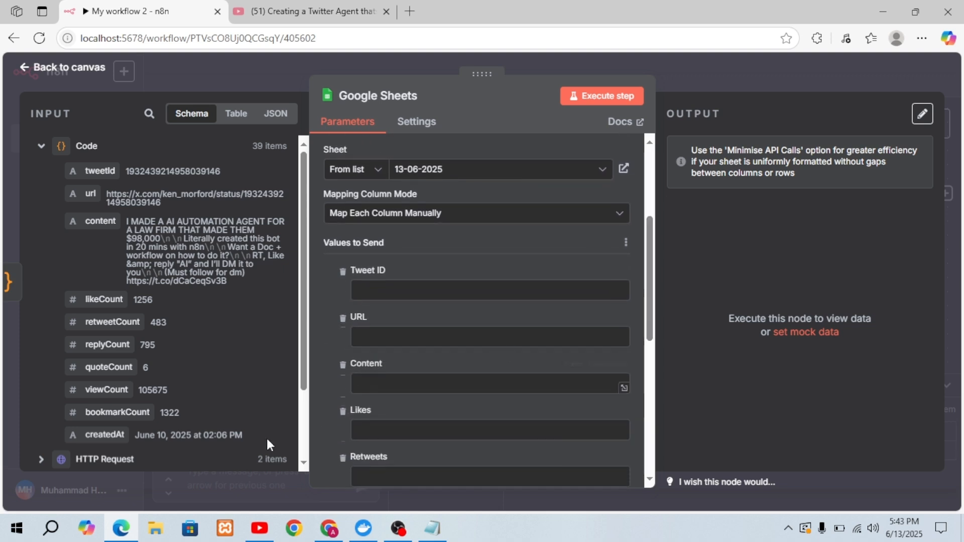
Switch to the X-Posts Scraped data spreadsheet in Chrome and narrow the Content column until all columns from Tweet ID to Date fit
click(326, 535)
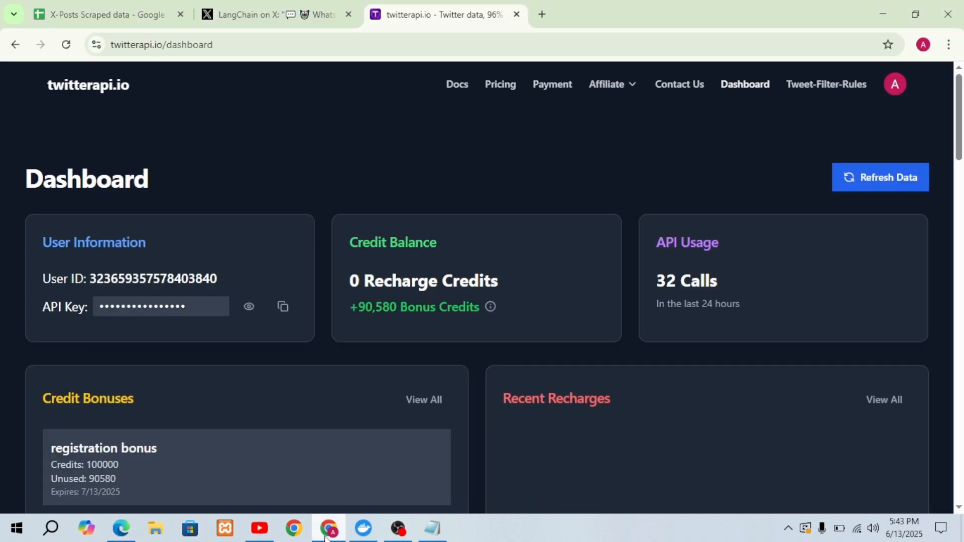
click(62, 15)
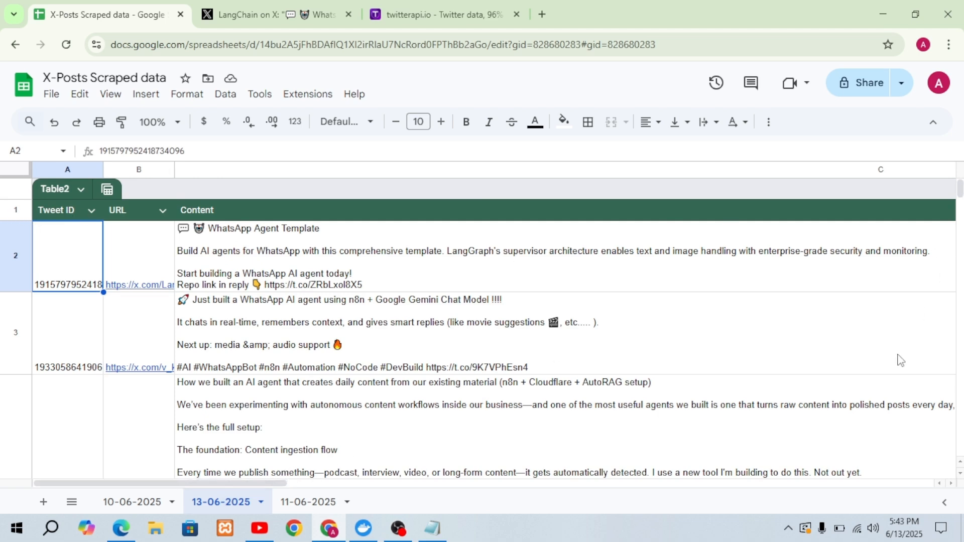
drag(279, 483, 590, 463)
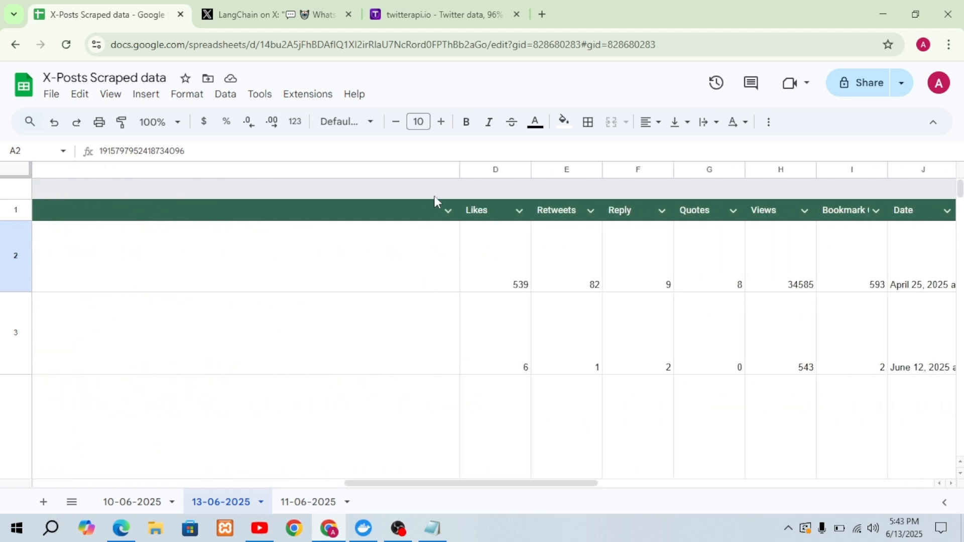
click(459, 169)
drag(459, 170, 27, 210)
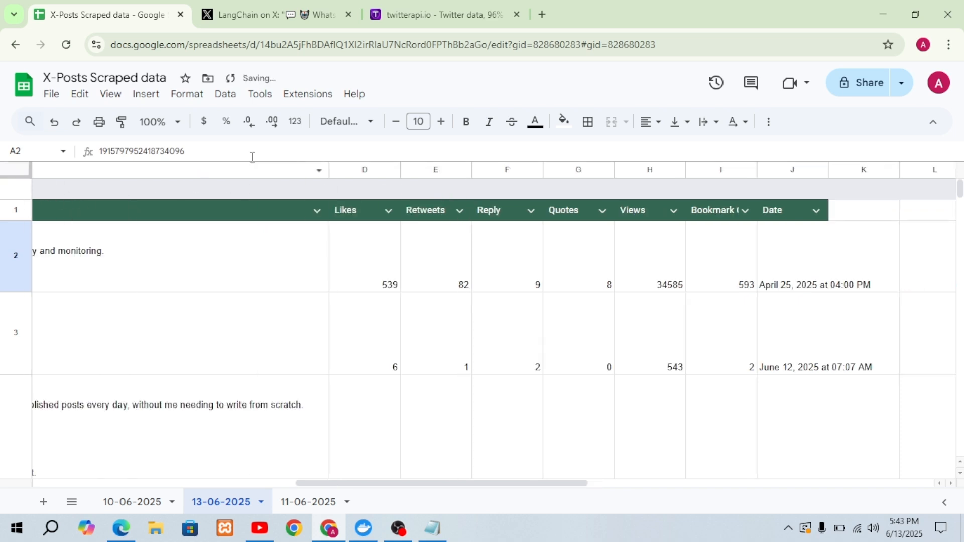
drag(327, 170, 40, 173)
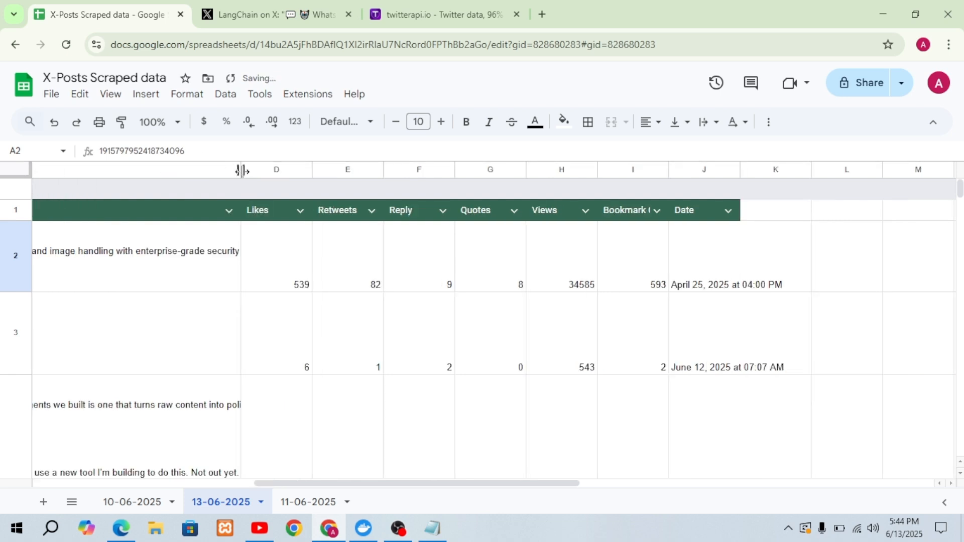
drag(241, 170, 56, 180)
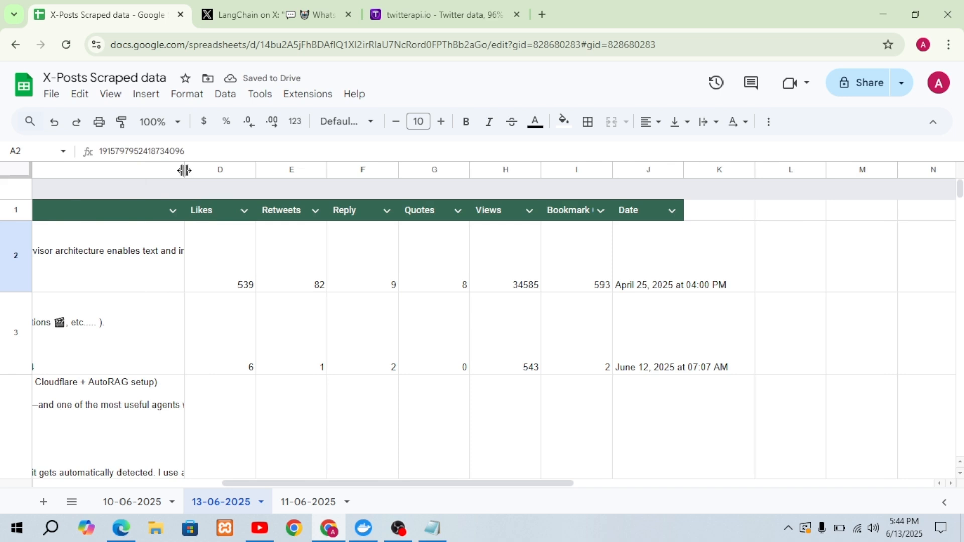
drag(185, 171, 2, 190)
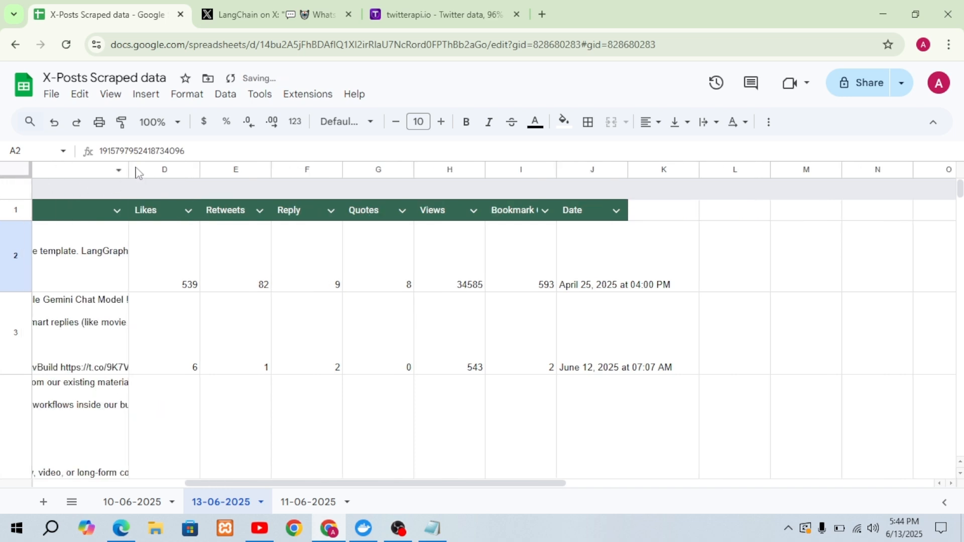
drag(128, 170, 16, 176)
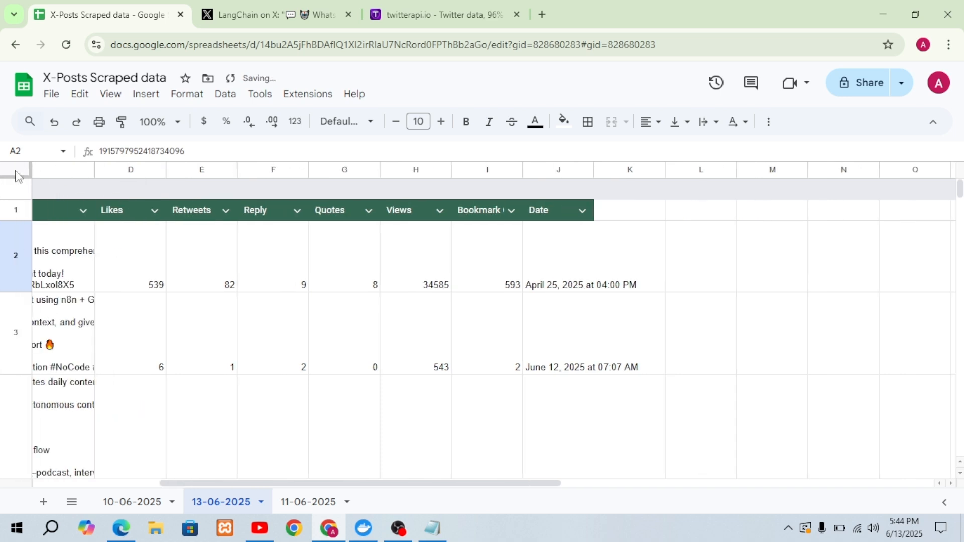
drag(200, 484, 41, 477)
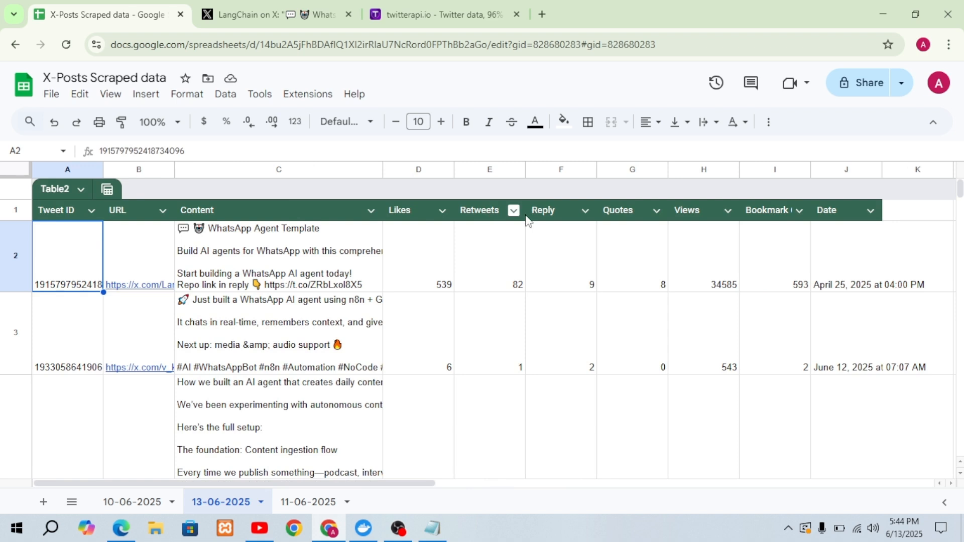
Back in n8n, map the Tweet ID, URL and Content columns to the Code node's tweetId, url and content fields
click(121, 529)
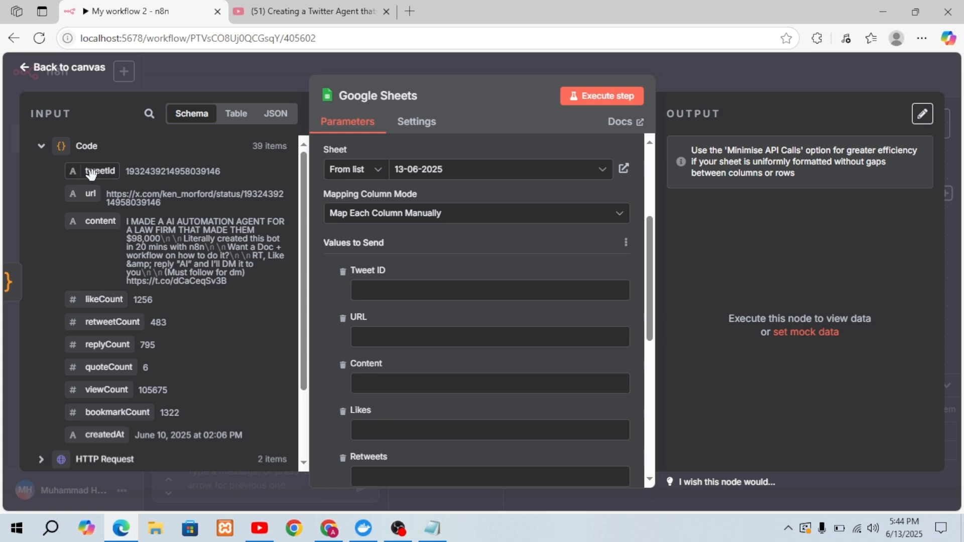
drag(91, 173, 385, 291)
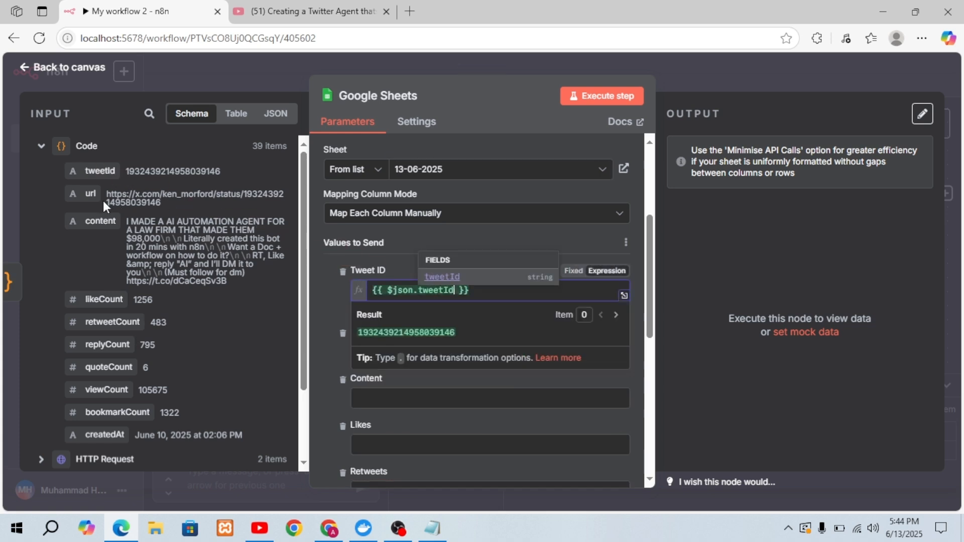
drag(76, 194, 373, 351)
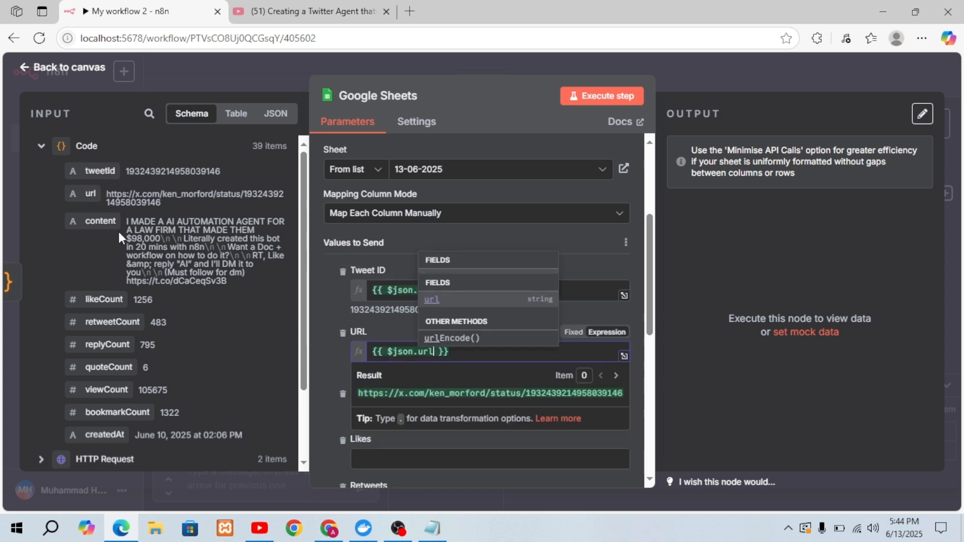
drag(116, 226, 381, 413)
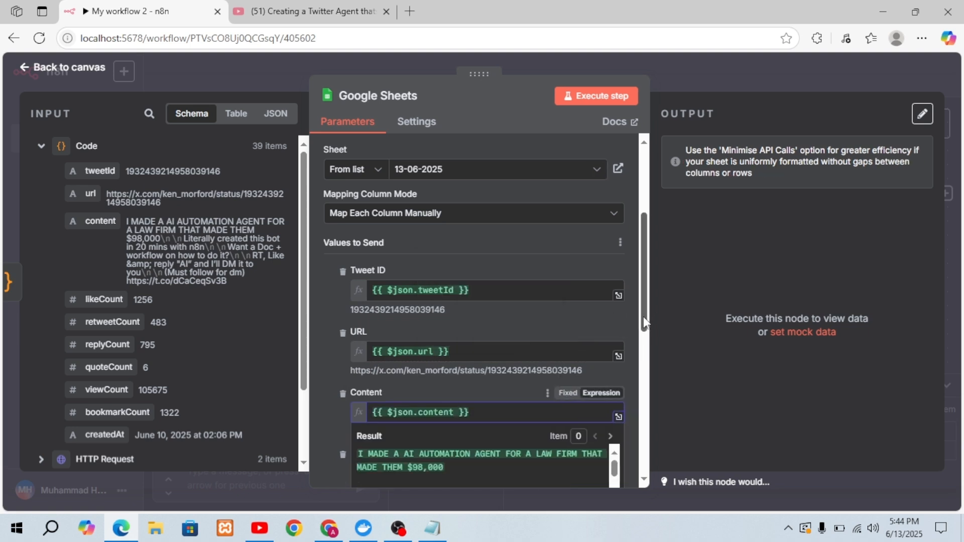
Map Likes, Retweets, Reply, Quotes and Views to likeCount, retweetCount, replyCount, quoteCount and viewCount
drag(644, 317, 649, 402)
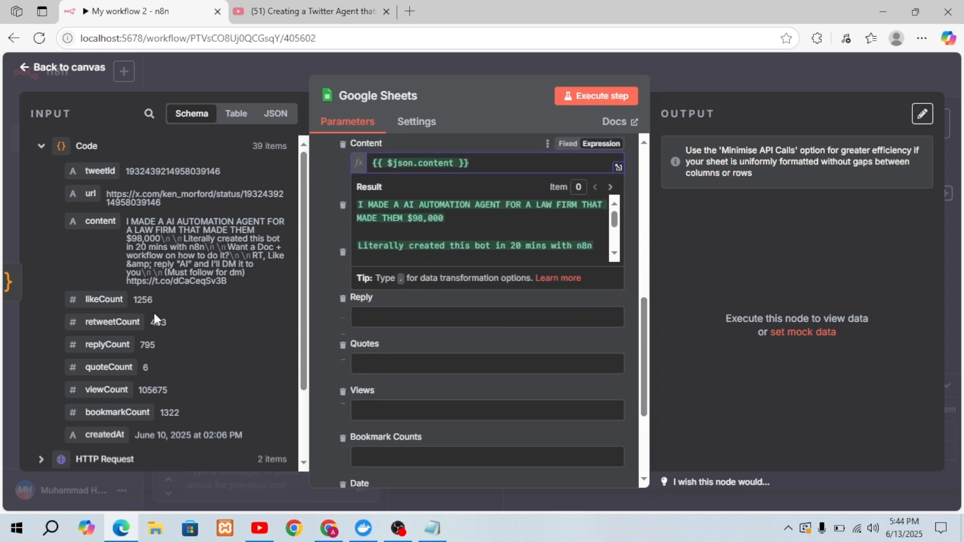
drag(106, 298, 382, 235)
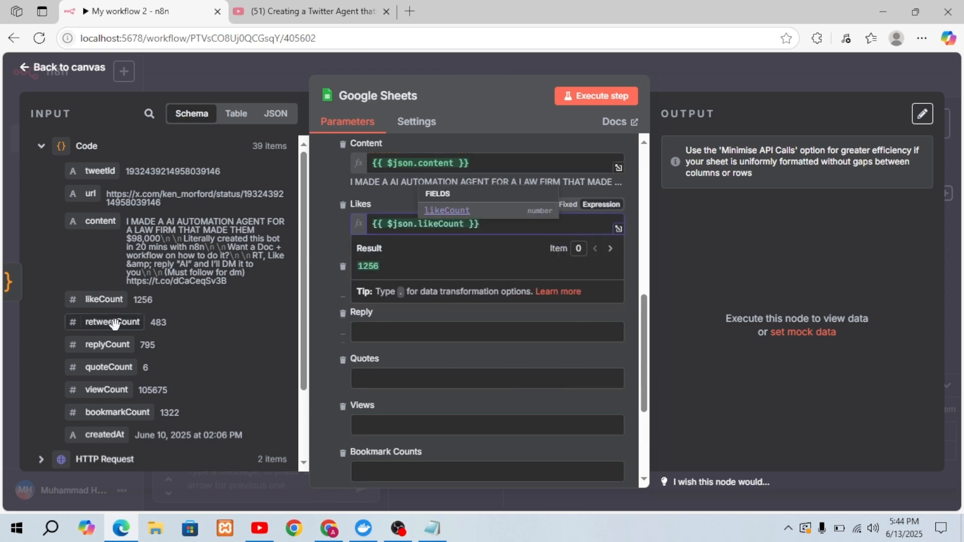
drag(111, 322, 367, 283)
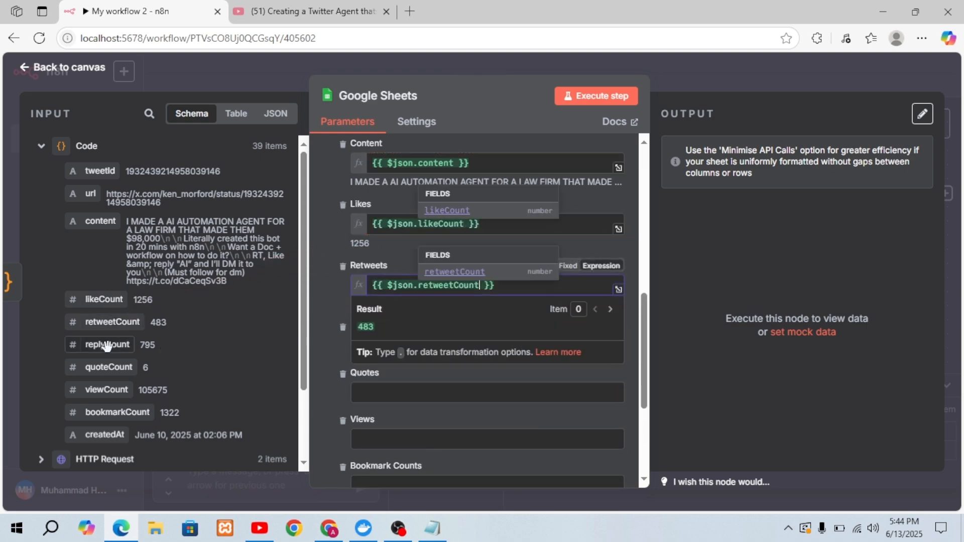
drag(127, 343, 367, 346)
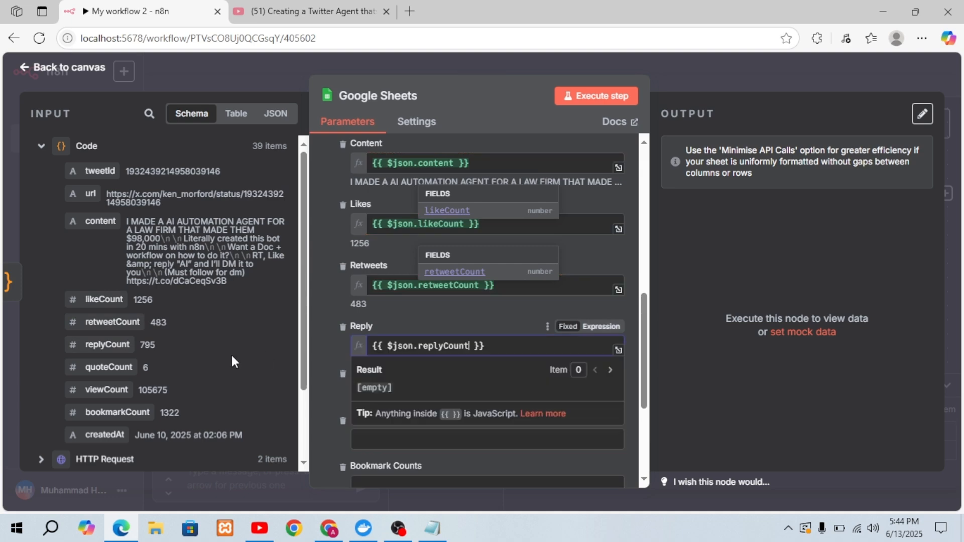
drag(99, 366, 393, 413)
drag(107, 390, 400, 463)
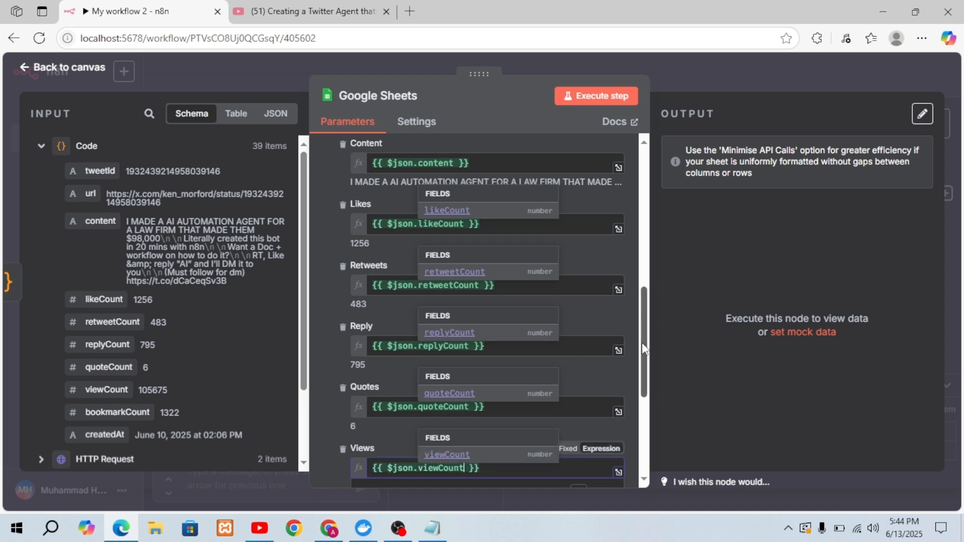
Map Bookmark Counts to bookmarkCount and Date to createdAt, and execute the Google Sheets step
drag(642, 343, 651, 409)
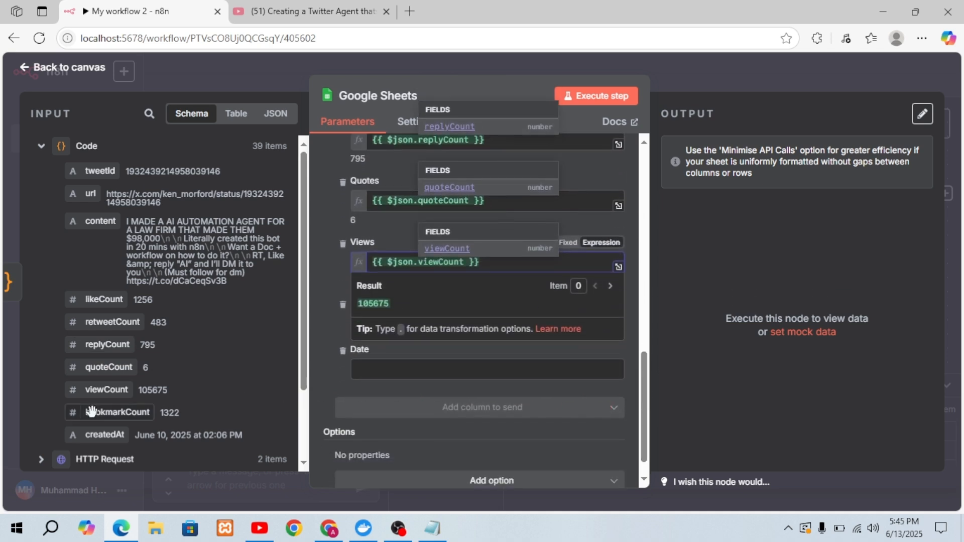
drag(92, 415, 424, 327)
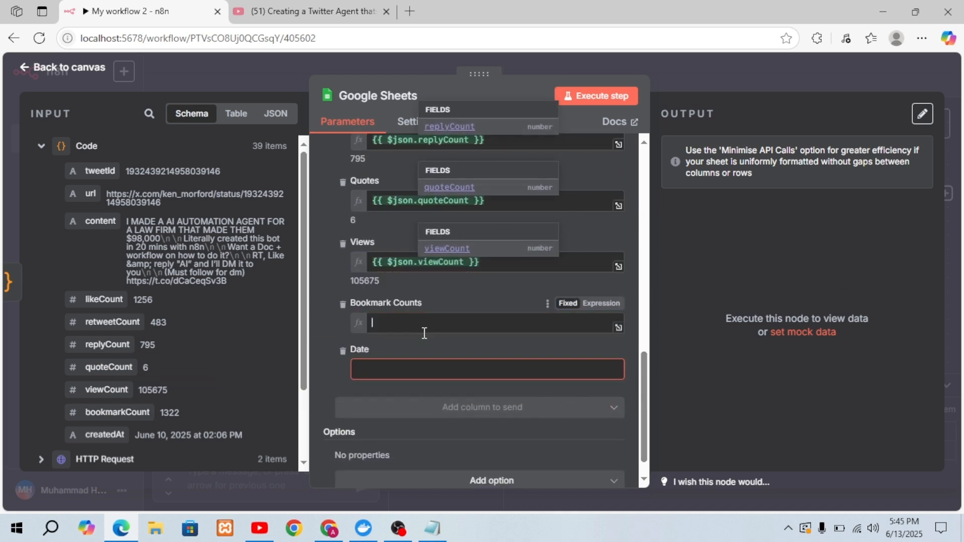
drag(116, 435, 390, 378)
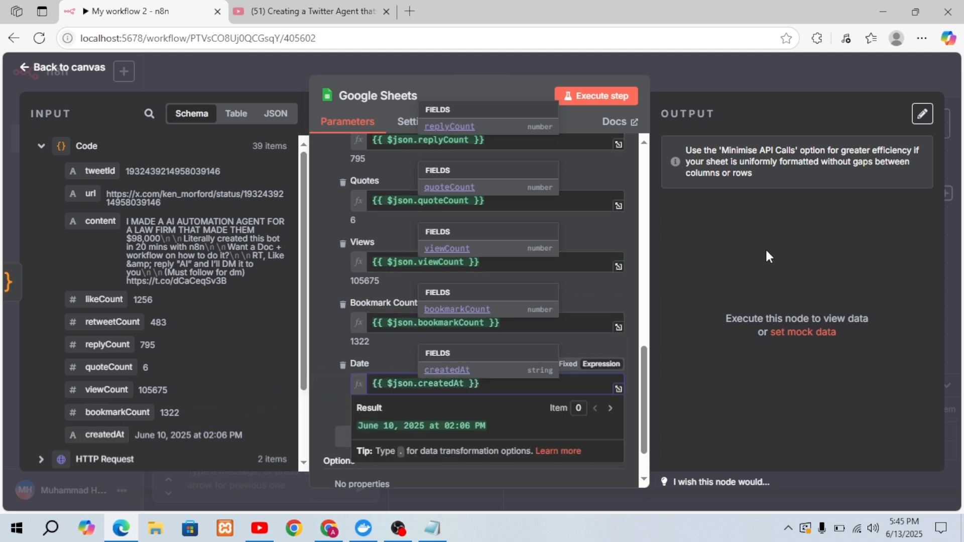
click(584, 97)
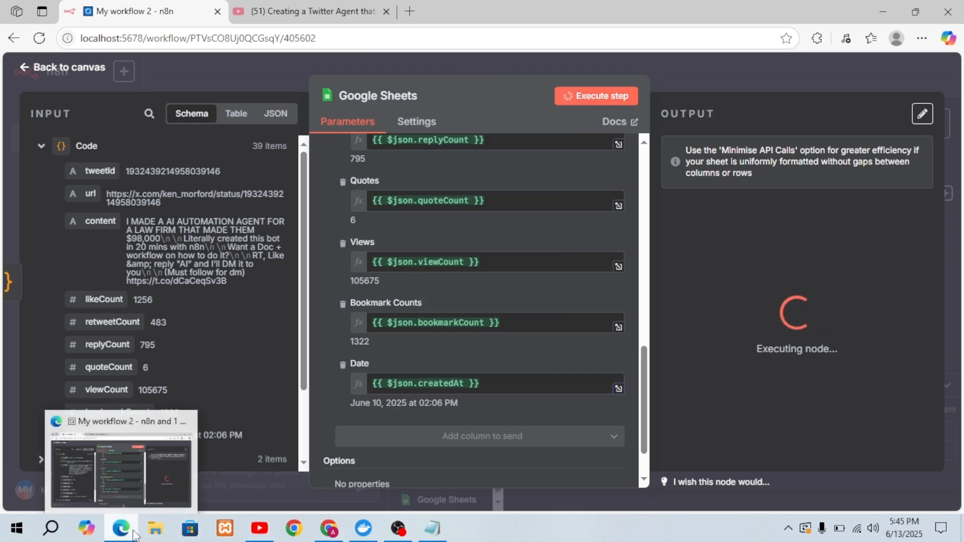
Switch to the X-Posts Scraped data spreadsheet in Chrome and look through the tweet rows appended to the 13-06-2025 sheet
click(328, 532)
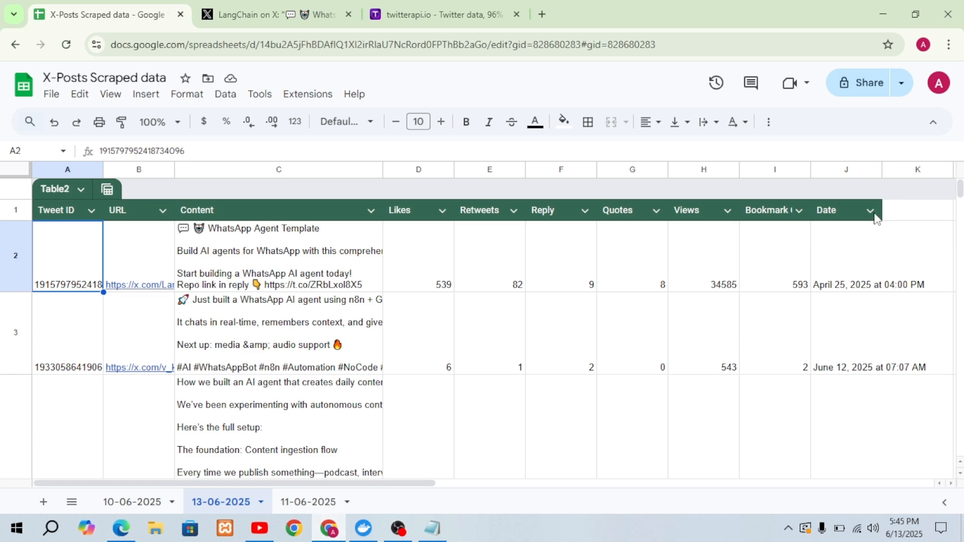
drag(960, 190, 944, 320)
scroll(939, 292, up, 20)
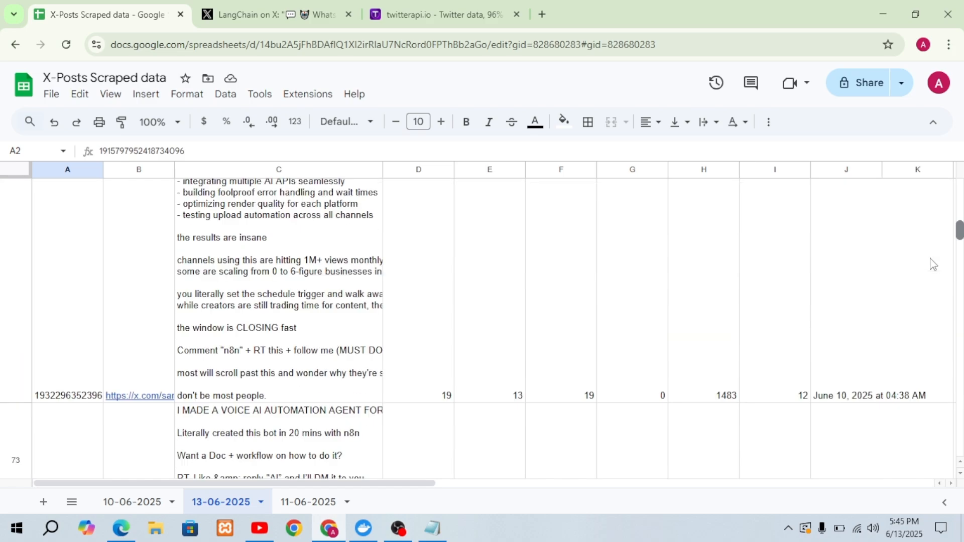
scroll(936, 276, down, 15)
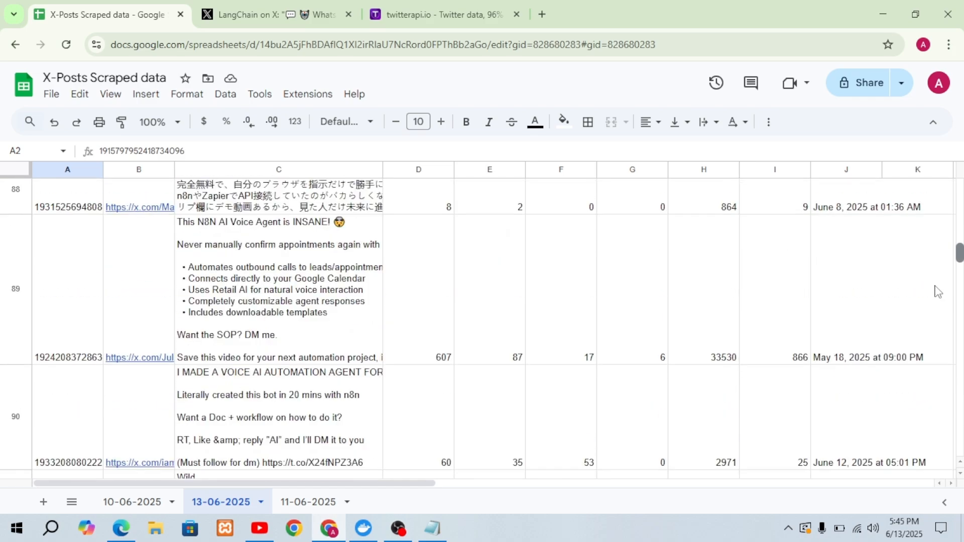
scroll(945, 309, up, 10)
scroll(947, 304, down, 5)
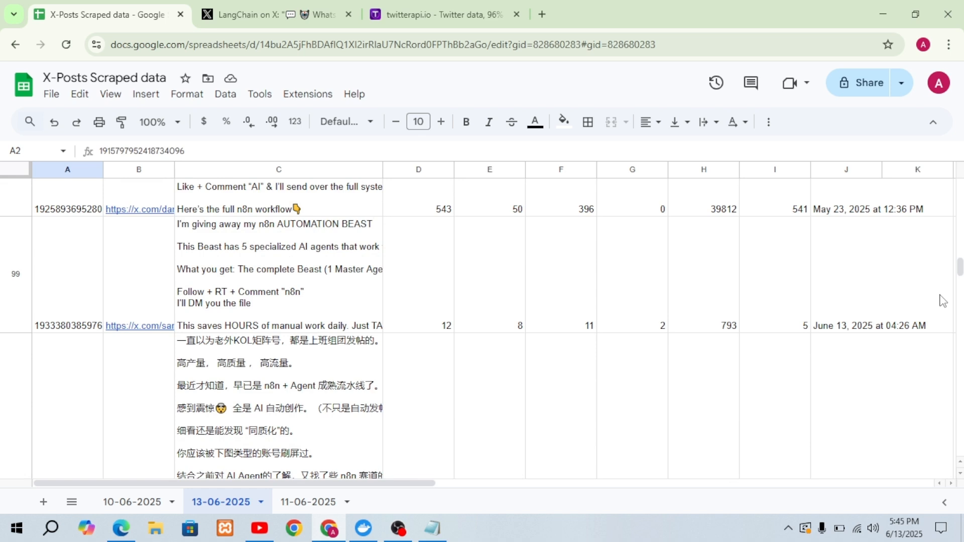
Open the tweet link in the URL column of row 99 and view the post down to its image and engagement figures
click(133, 331)
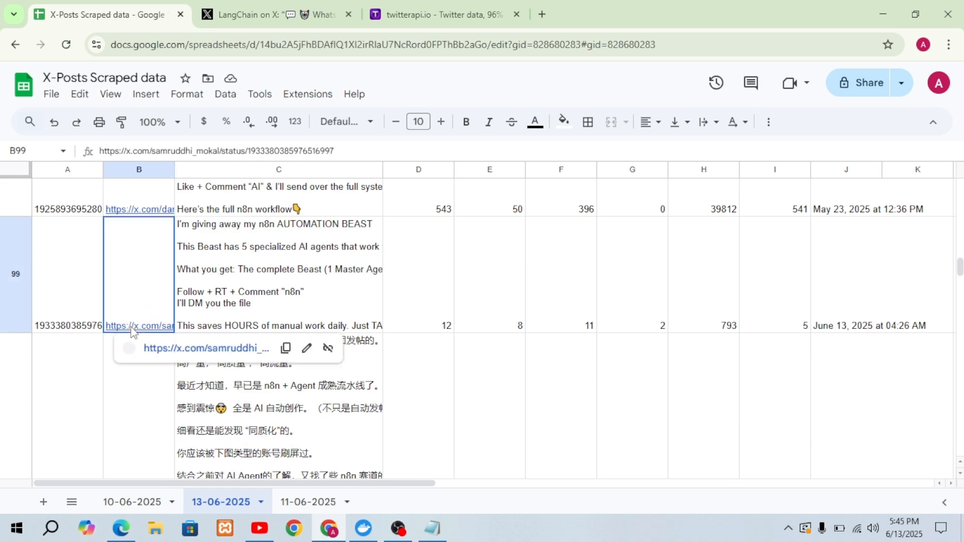
click(156, 349)
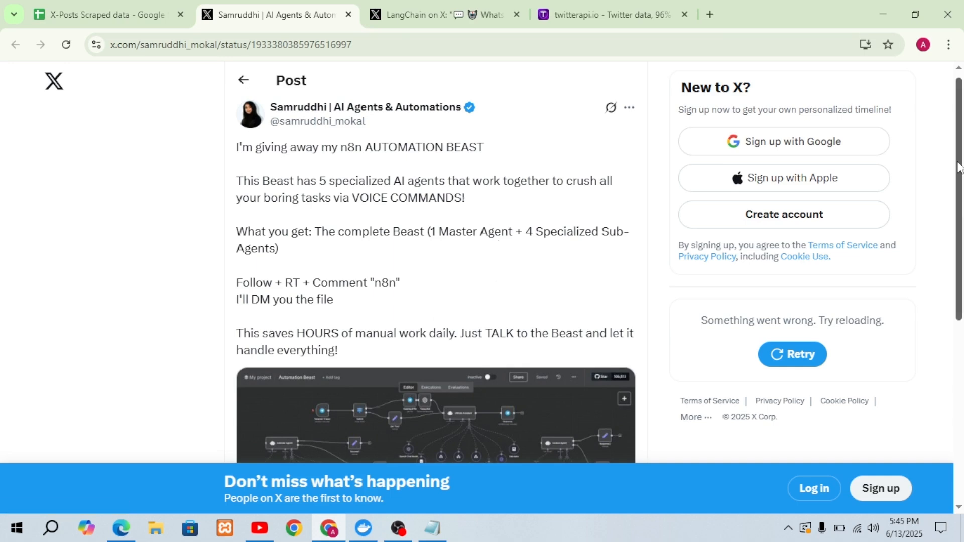
drag(959, 166, 927, 310)
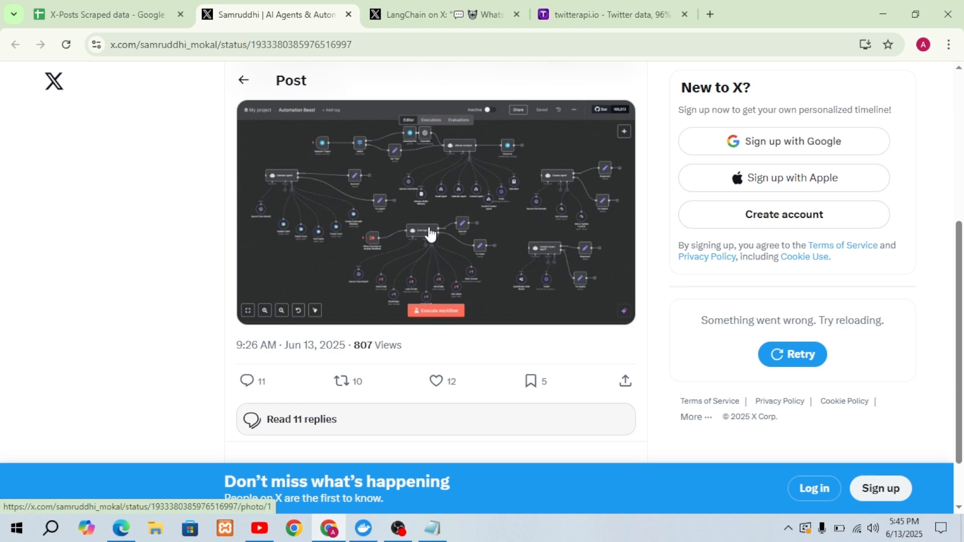
Return to the n8n workflow canvas in Edge, collapse the chat and logs area, and tidy up the node layout
click(120, 530)
click(96, 69)
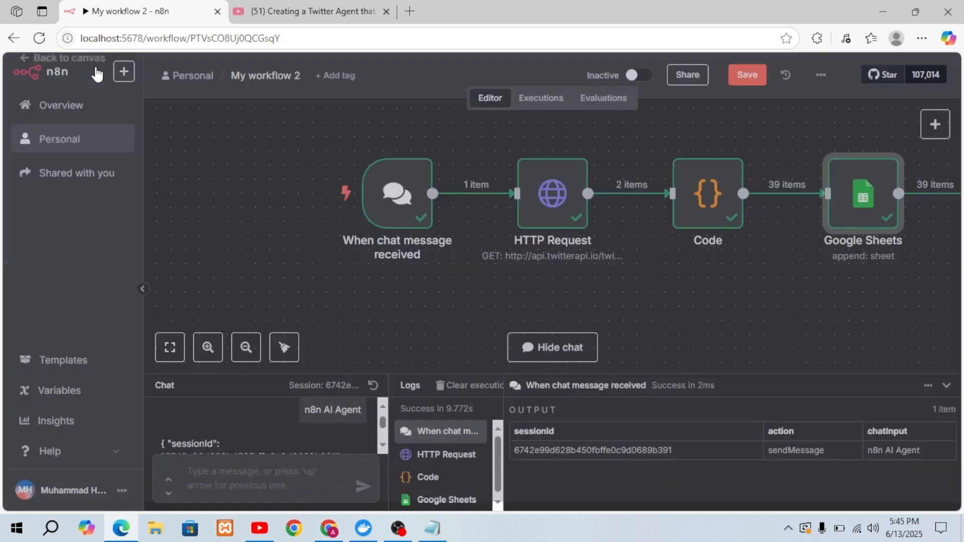
click(947, 385)
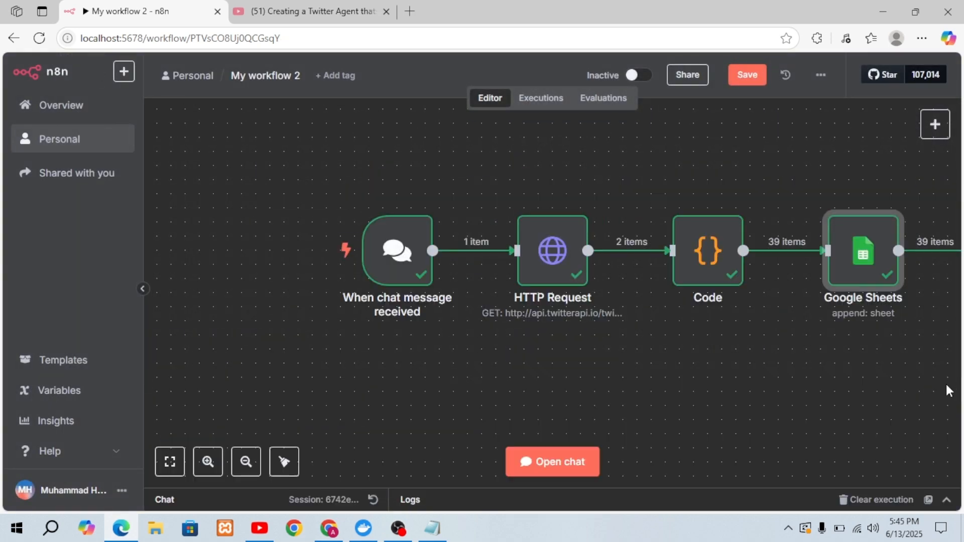
click(284, 465)
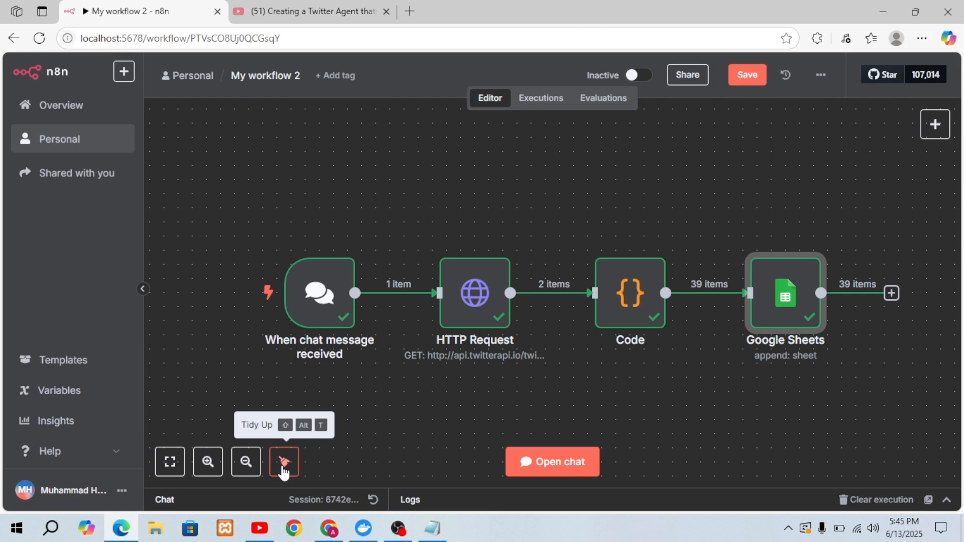